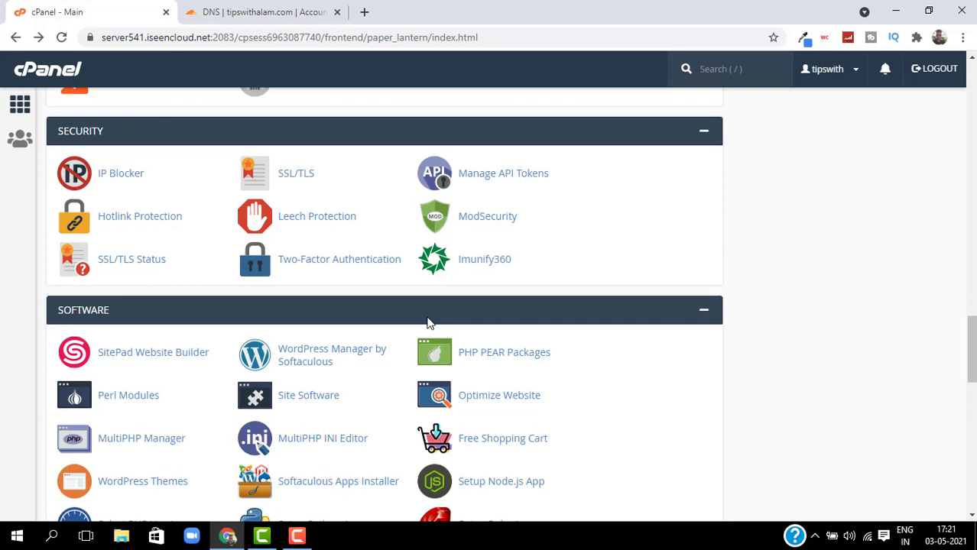
Create subdomain alam on tipswithalam.com, with document root public_html/alam.
{"action": "scroll", "coordinate": [371, 277], "scroll_direction": "up", "scroll_amount": 12}
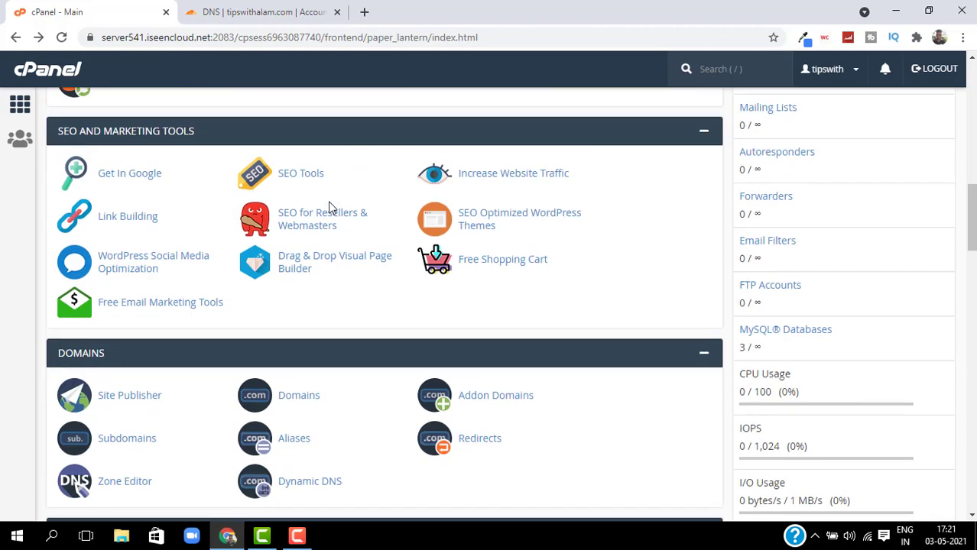
{"action": "scroll", "coordinate": [334, 195], "scroll_direction": "up", "scroll_amount": 3}
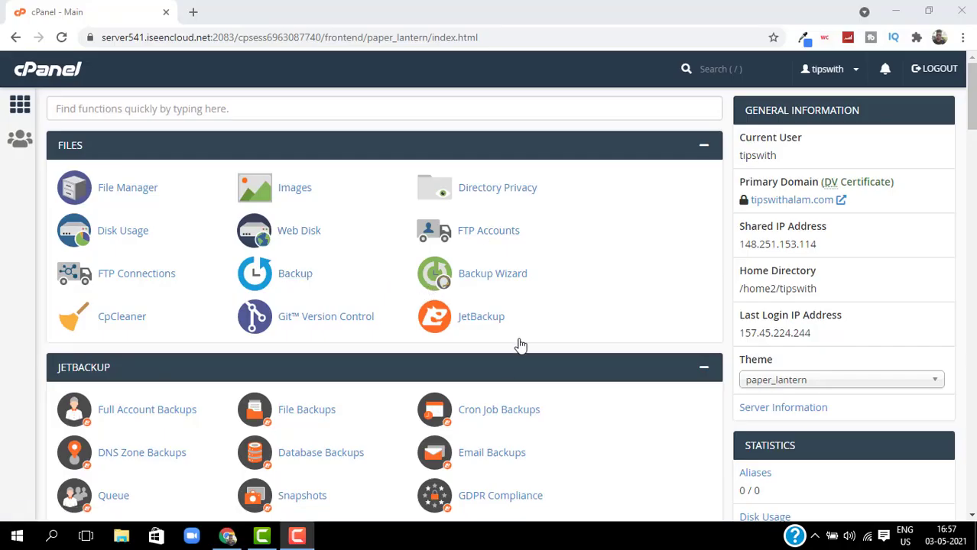
{"action": "scroll", "coordinate": [519, 343], "scroll_direction": "down", "scroll_amount": 10}
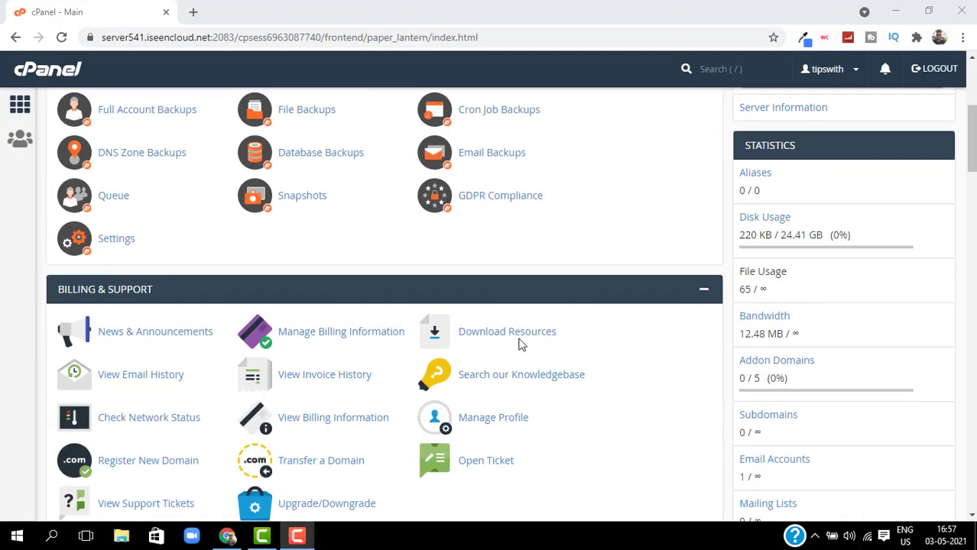
{"action": "scroll", "coordinate": [649, 348], "scroll_direction": "down", "scroll_amount": 2}
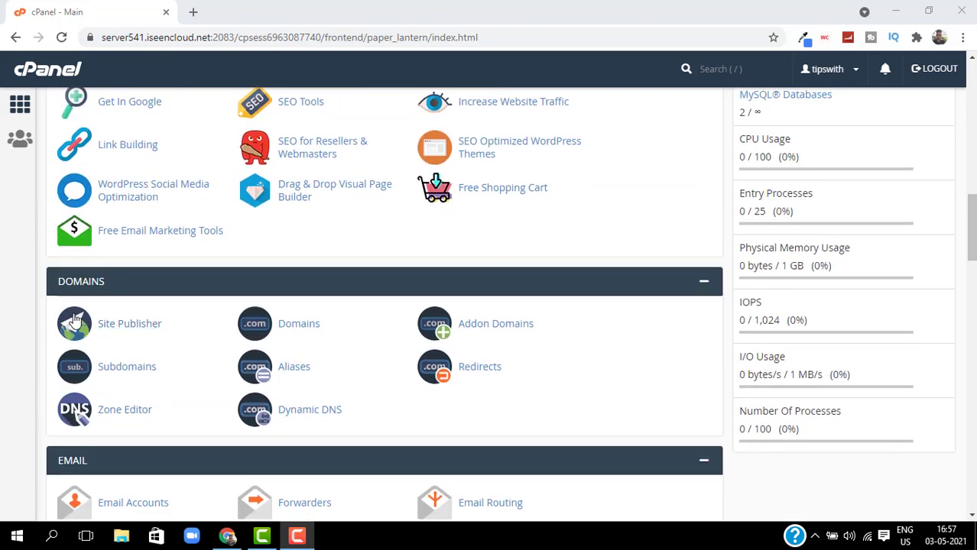
{"action": "left_click", "coordinate": [126, 376]}
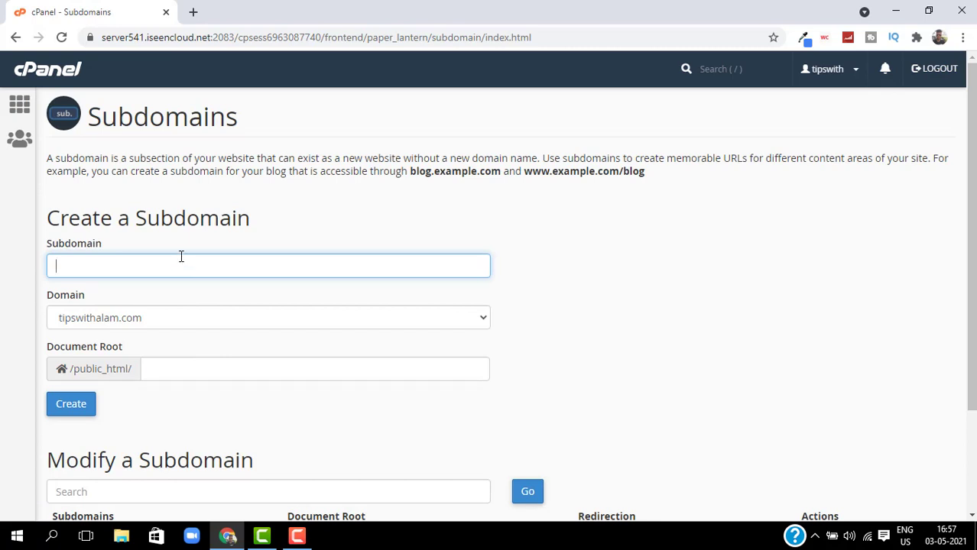
{"action": "type", "text": "alam"}
{"action": "left_click", "coordinate": [122, 397]}
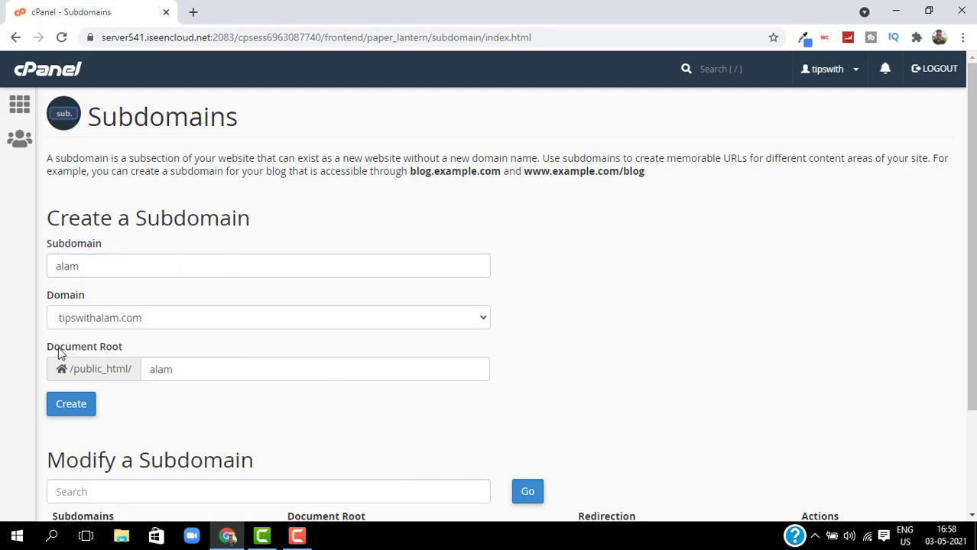
{"action": "left_click", "coordinate": [65, 412]}
{"action": "left_click", "coordinate": [81, 413]}
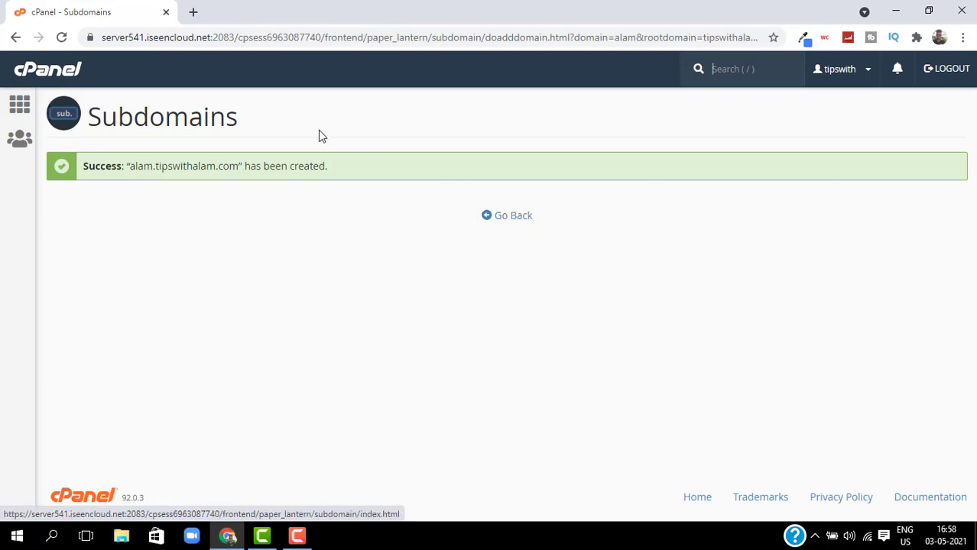
Check alam.tipswithalam.com is listed with root /public_html/alam, then return to the cPanel dashboard.
{"action": "left_click", "coordinate": [511, 217]}
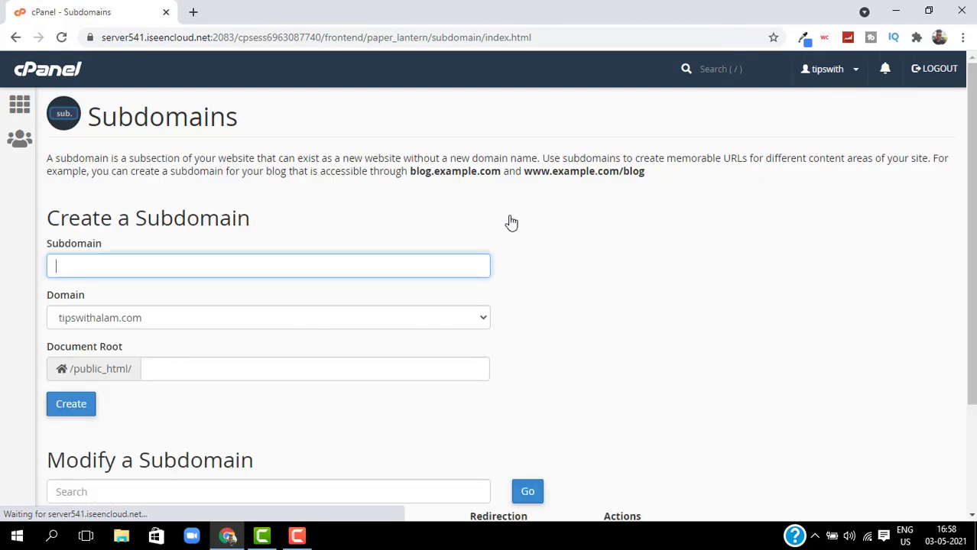
{"action": "triple_click", "coordinate": [640, 311]}
{"action": "scroll", "coordinate": [642, 317], "scroll_direction": "down", "scroll_amount": 1}
{"action": "scroll", "coordinate": [642, 317], "scroll_direction": "down", "scroll_amount": 2}
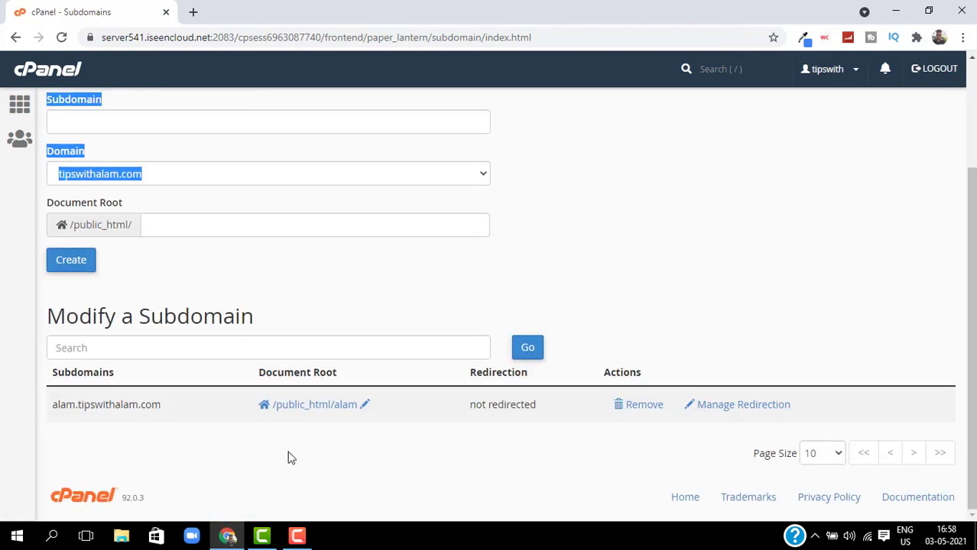
{"action": "left_click", "coordinate": [215, 488]}
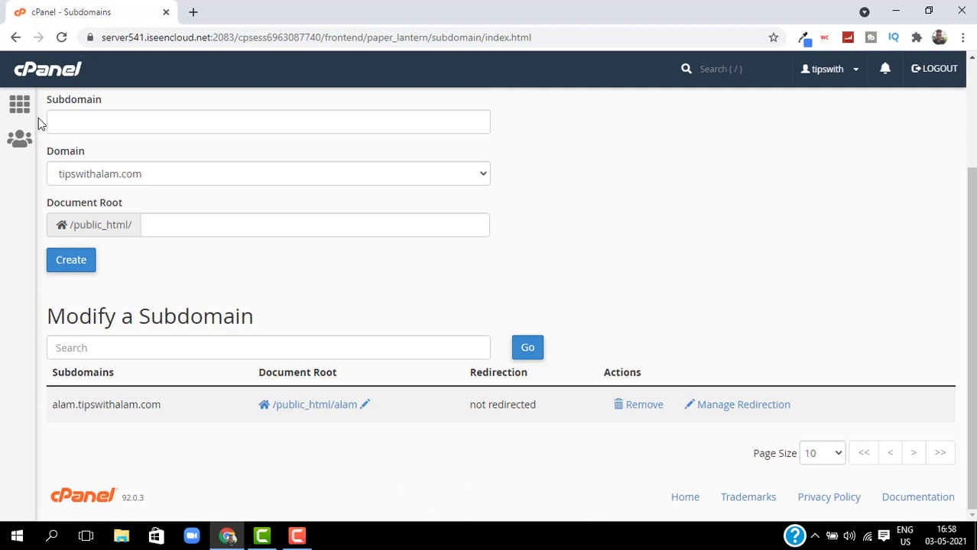
{"action": "left_click", "coordinate": [16, 38]}
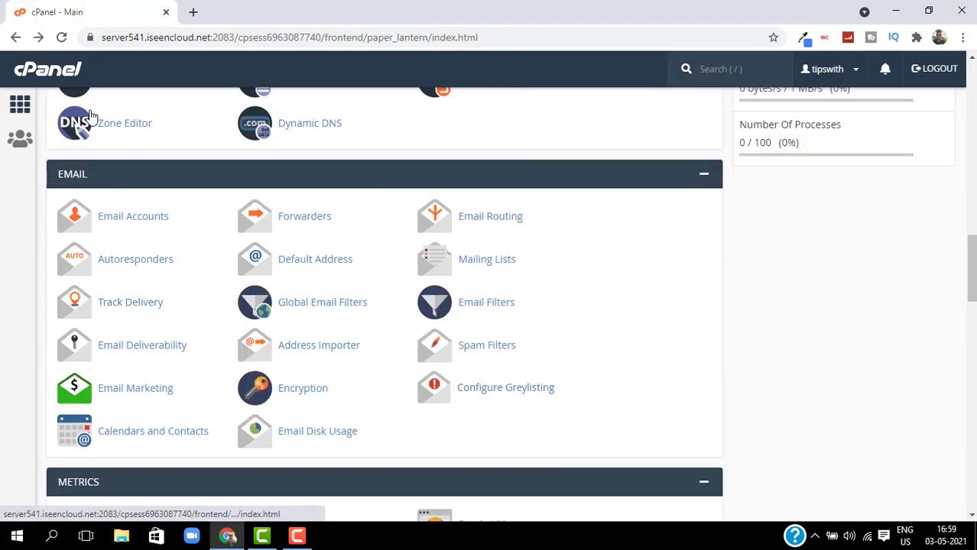
{"action": "left_click", "coordinate": [34, 77]}
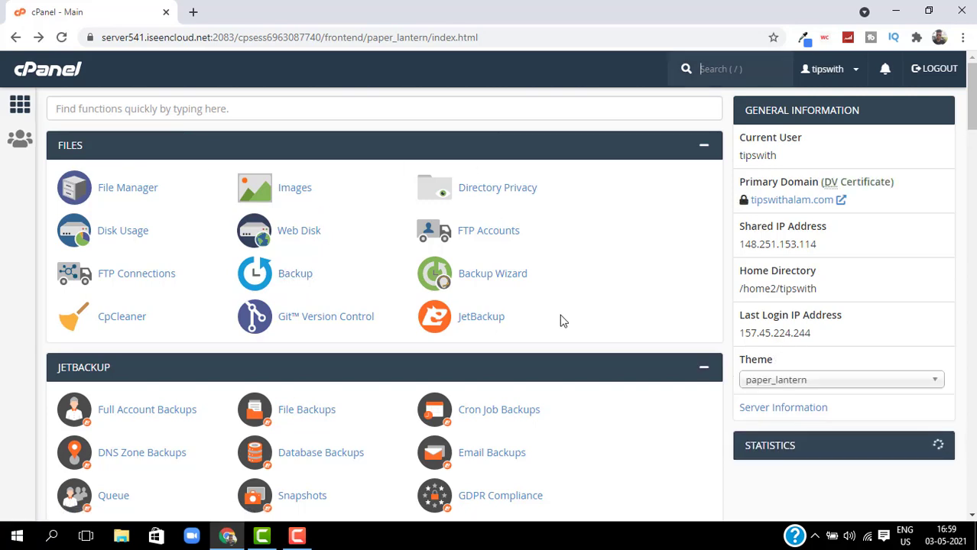
Launch WordPress Manager by Softaculous from the Software section.
{"action": "scroll", "coordinate": [465, 207], "scroll_direction": "down", "scroll_amount": 4}
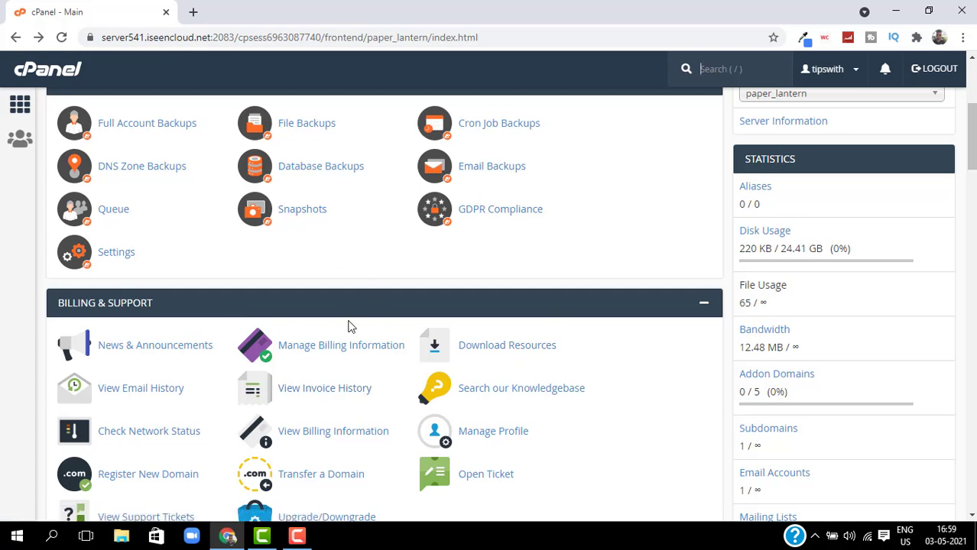
{"action": "scroll", "coordinate": [373, 277], "scroll_direction": "down", "scroll_amount": 12}
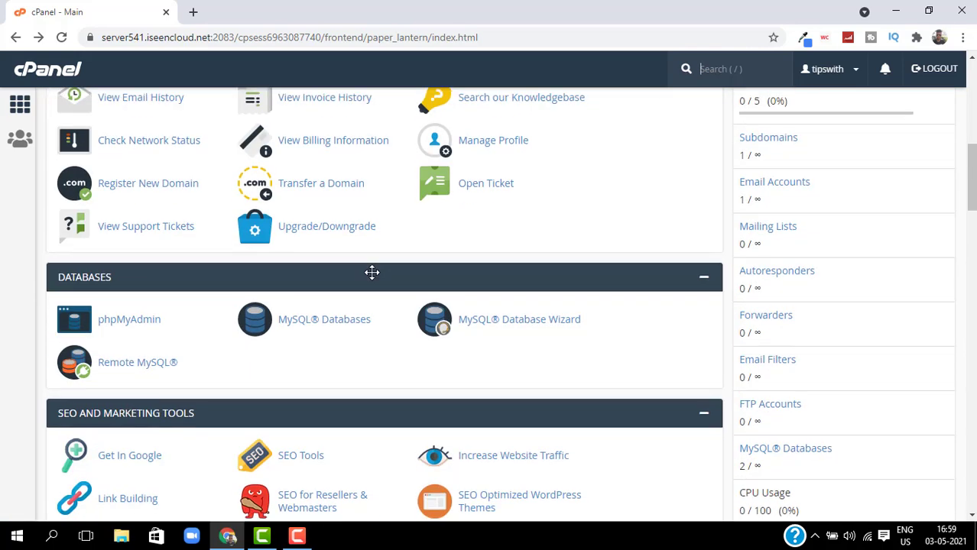
{"action": "scroll", "coordinate": [374, 279], "scroll_direction": "down", "scroll_amount": 9}
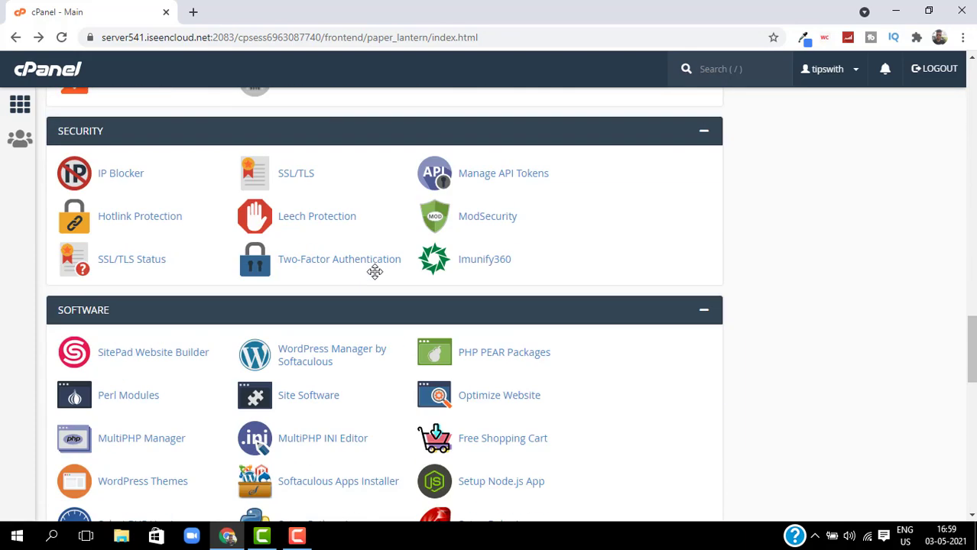
{"action": "left_click", "coordinate": [303, 359]}
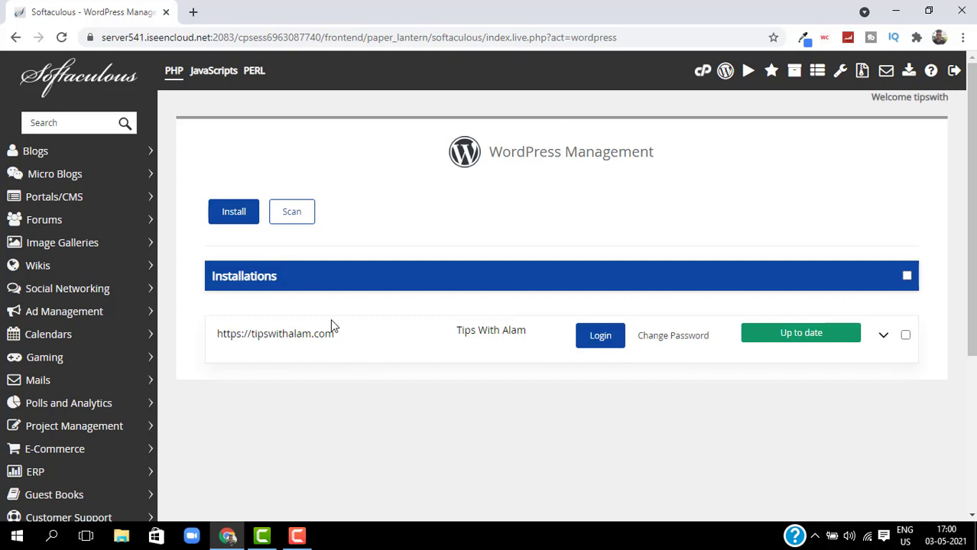
Begin a WordPress install on alam.tipswithalam.com with the wp directory removed.
{"action": "left_click", "coordinate": [231, 220]}
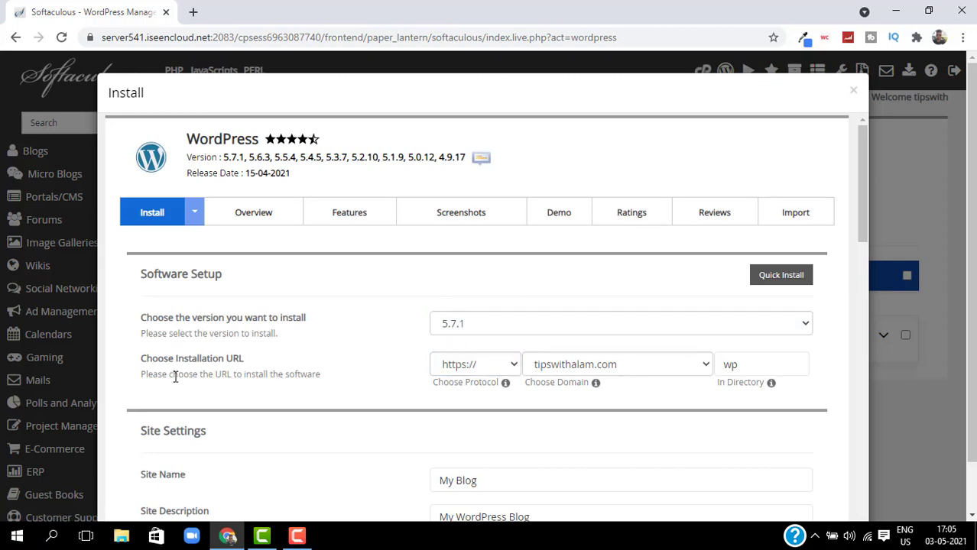
{"action": "left_click", "coordinate": [595, 370]}
{"action": "left_click", "coordinate": [593, 399]}
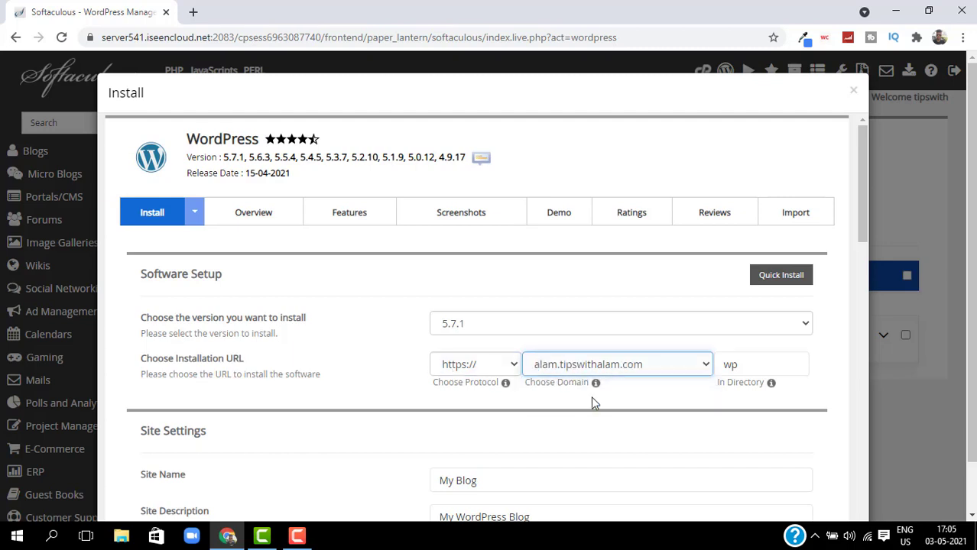
{"action": "double_click", "coordinate": [730, 365]}
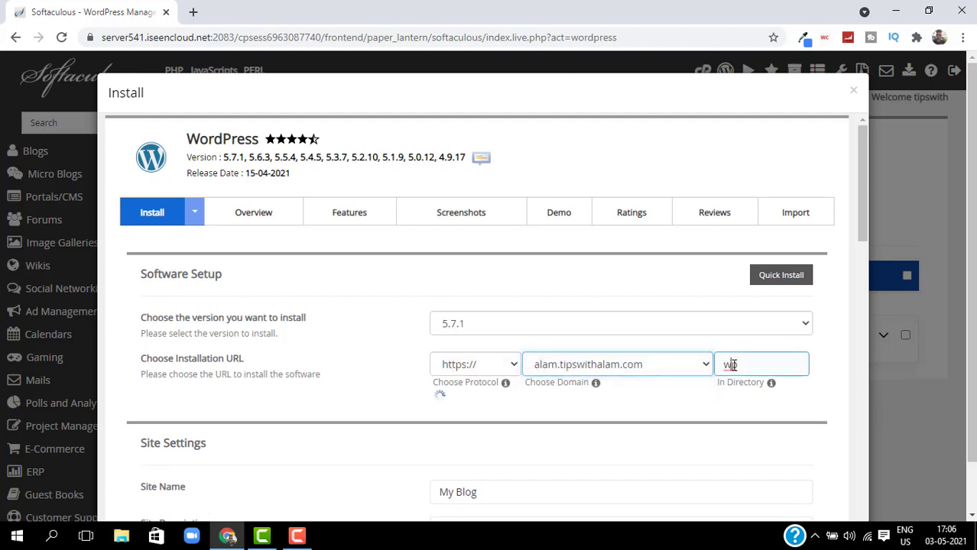
{"action": "key", "text": "BackSpace"}
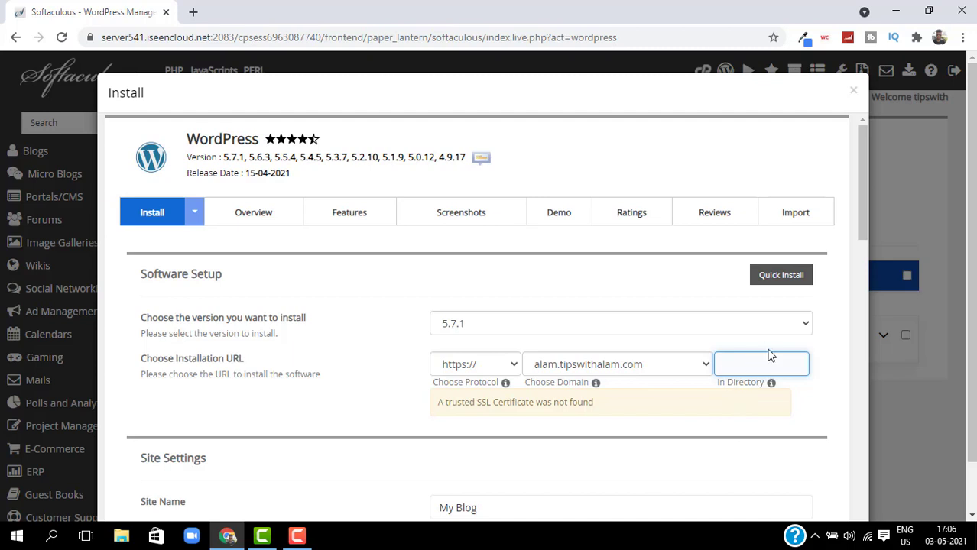
{"action": "left_click", "coordinate": [802, 416]}
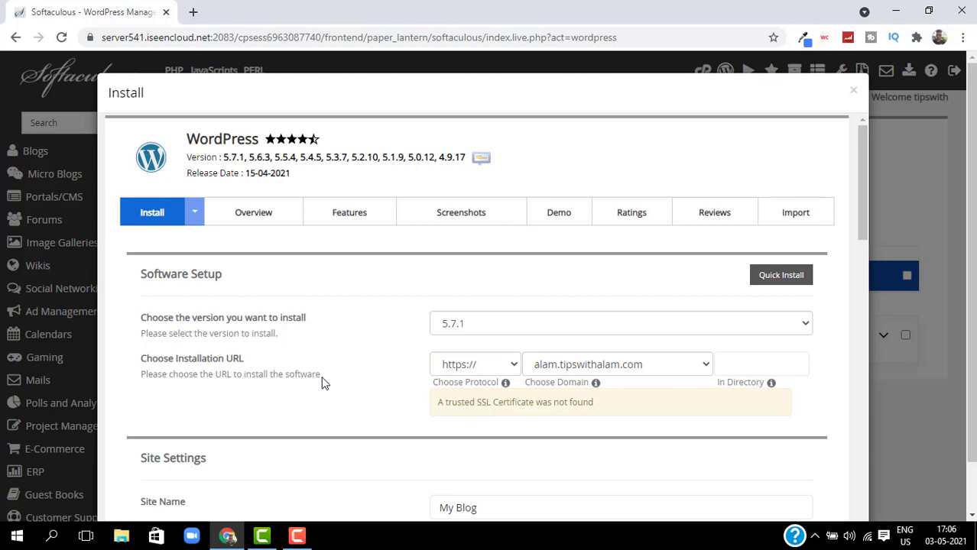
Set the site name to Demo and the site description to Desc.
{"action": "scroll", "coordinate": [368, 353], "scroll_direction": "down", "scroll_amount": 3}
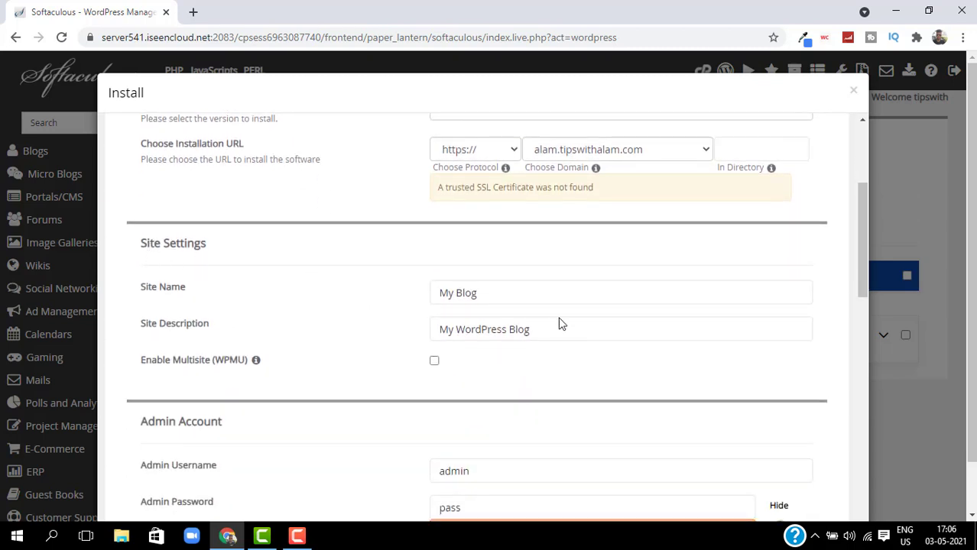
{"action": "double_click", "coordinate": [493, 291]}
{"action": "key", "text": "BackSpace"}
{"action": "key", "text": "BackSpace"}
{"action": "key", "text": "BackSpace"}
{"action": "key", "text": "BackSpace"}
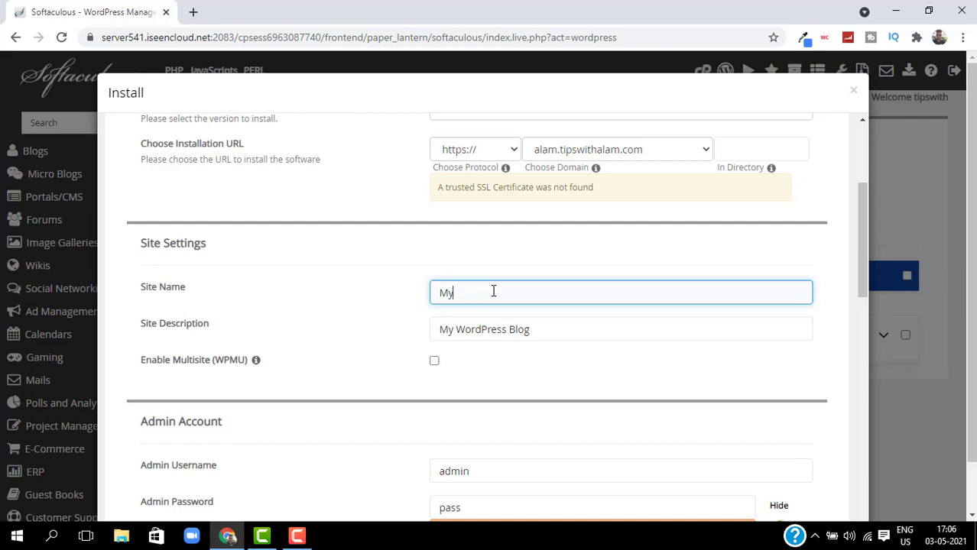
{"action": "type", "text": "Demo"}
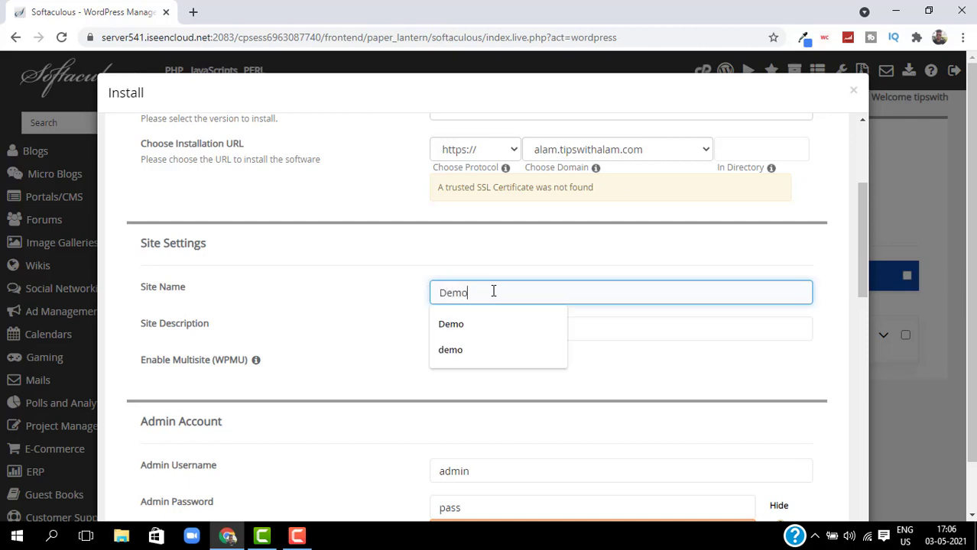
{"action": "key", "text": "Tab"}
{"action": "key", "text": "BackSpace"}
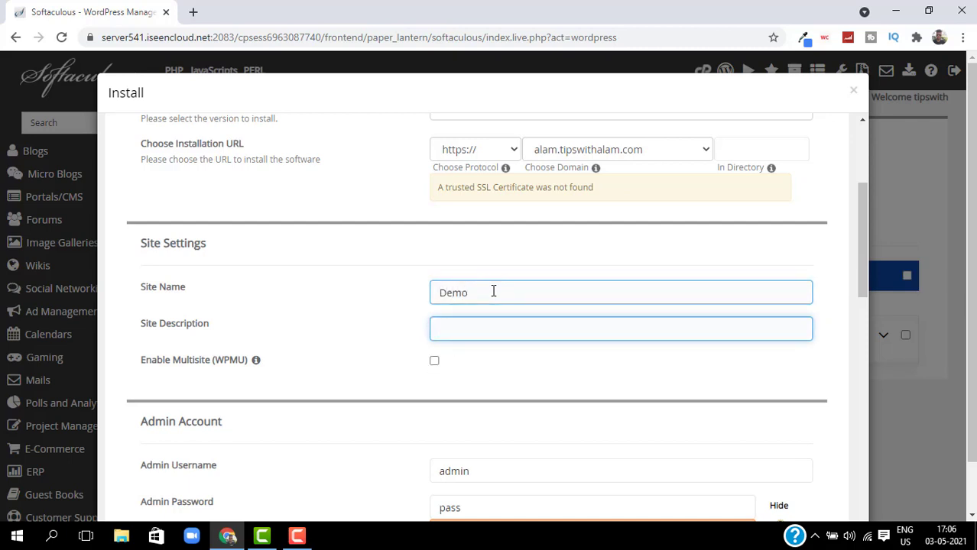
{"action": "type", "text": "Desc"}
Enter a new admin username and a stronger admin password.
{"action": "scroll", "coordinate": [493, 292], "scroll_direction": "down", "scroll_amount": 2}
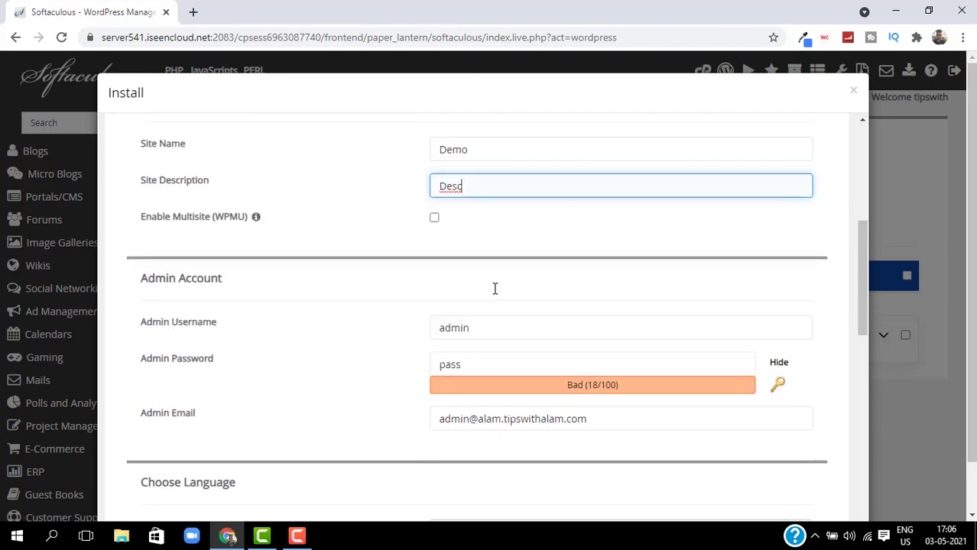
{"action": "left_click", "coordinate": [479, 328]}
{"action": "double_click", "coordinate": [479, 328]}
{"action": "key", "text": "Tab"}
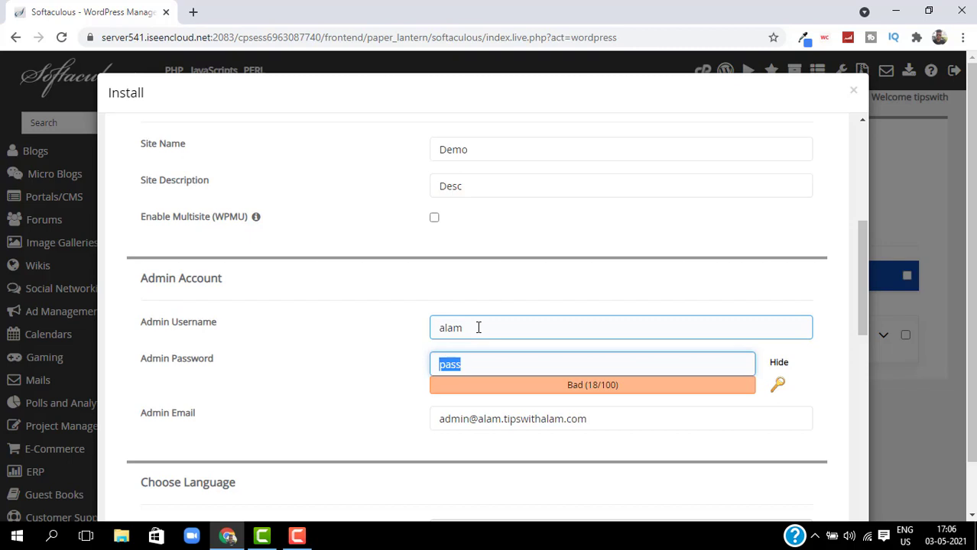
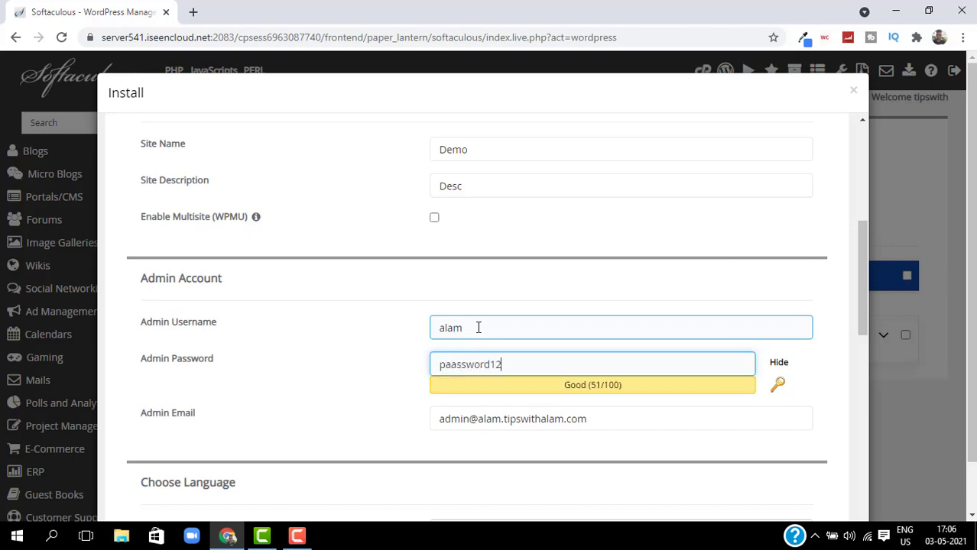
{"action": "key", "text": "Tab"}
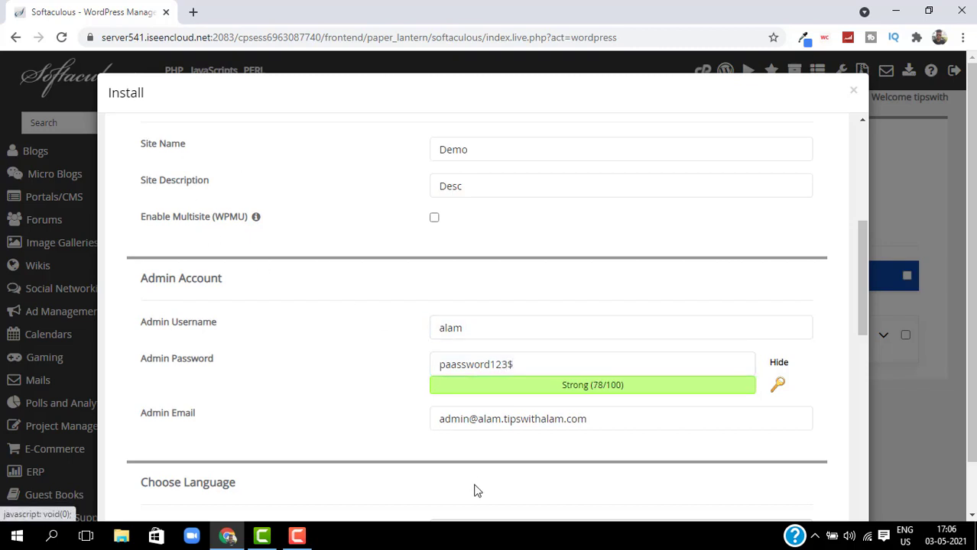
Replace the admin e-mail with the suggested autocomplete address.
{"action": "left_click", "coordinate": [469, 412]}
{"action": "triple_click", "coordinate": [477, 410]}
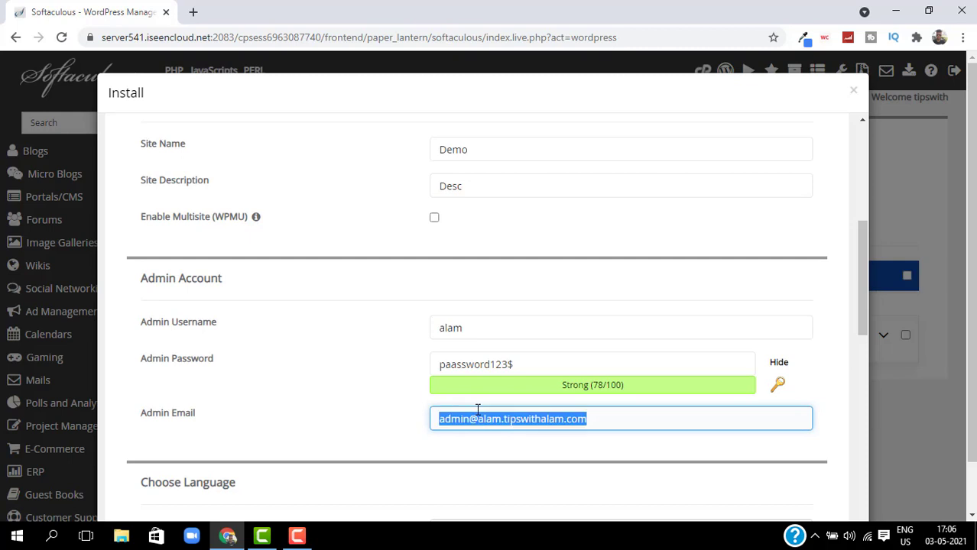
{"action": "type", "text": "T="}
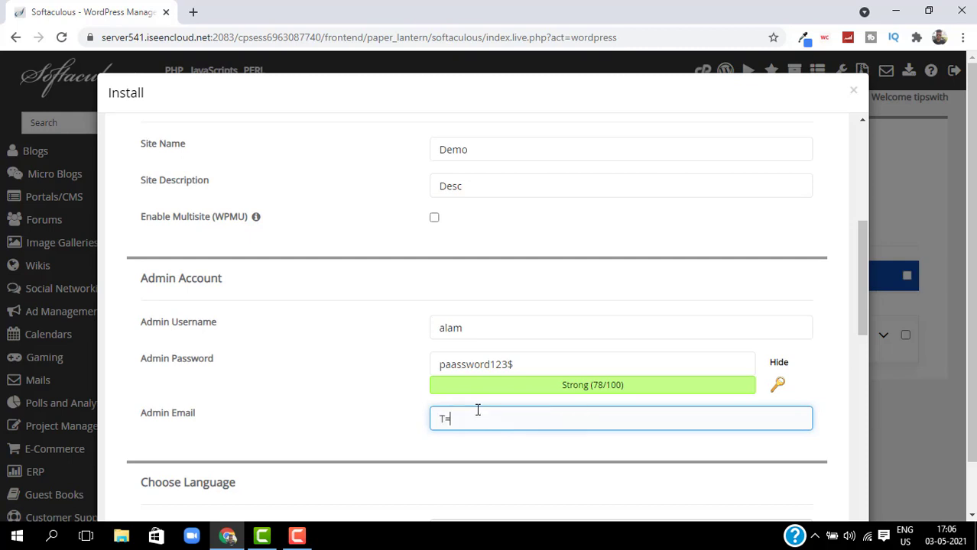
{"action": "key", "text": "BackSpace"}
{"action": "type", "text": "ALAM"}
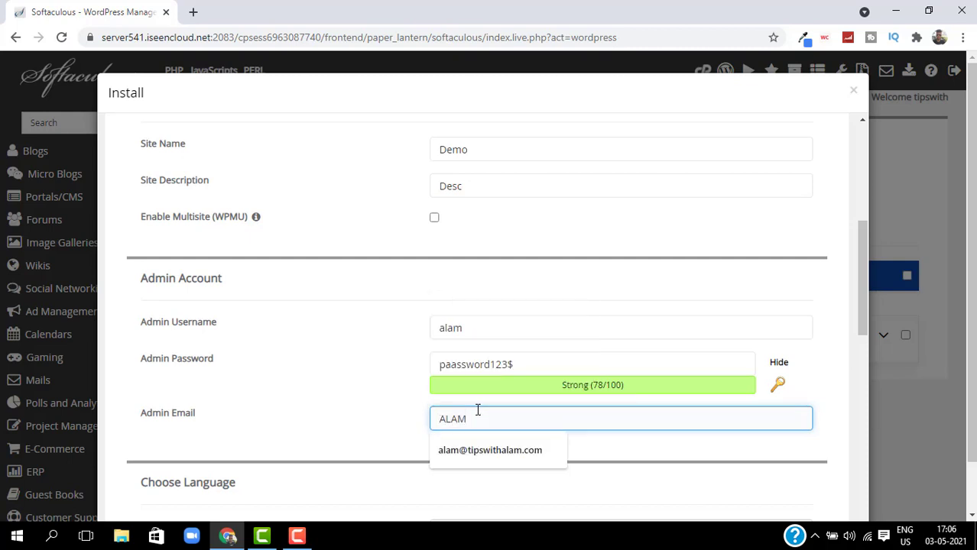
{"action": "left_click", "coordinate": [489, 450]}
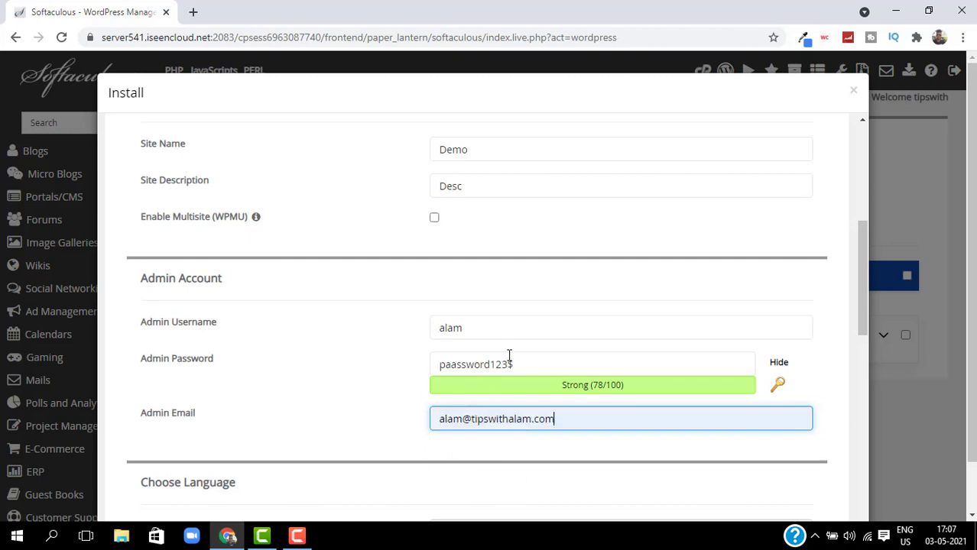
Enter the installation-details e-mail address and run the WordPress install.
{"action": "scroll", "coordinate": [508, 355], "scroll_direction": "down", "scroll_amount": 2}
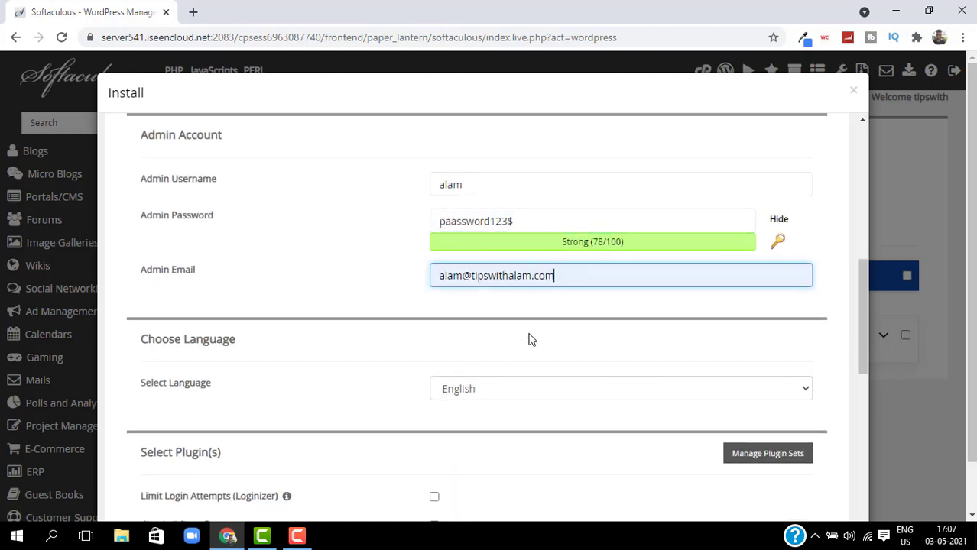
{"action": "scroll", "coordinate": [531, 321], "scroll_direction": "down", "scroll_amount": 2}
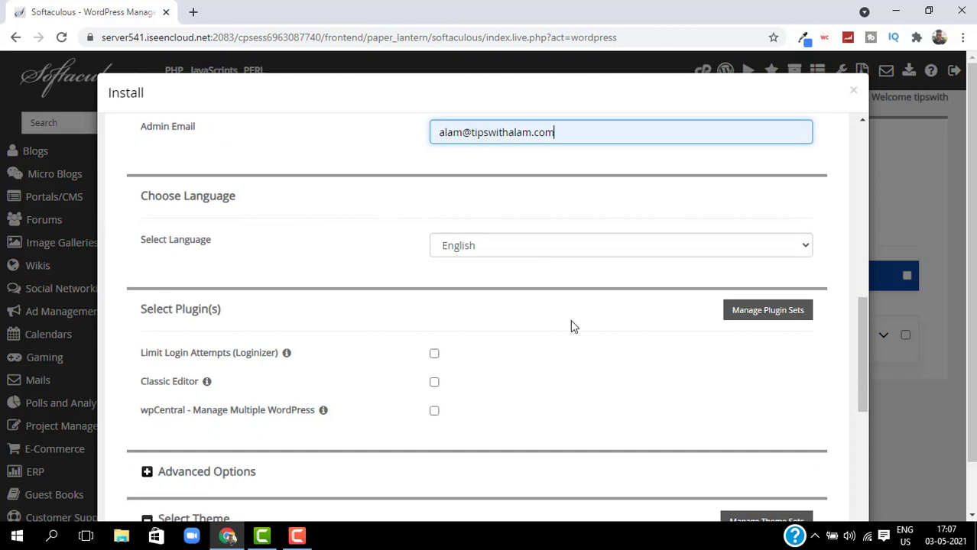
{"action": "scroll", "coordinate": [570, 321], "scroll_direction": "down", "scroll_amount": 1}
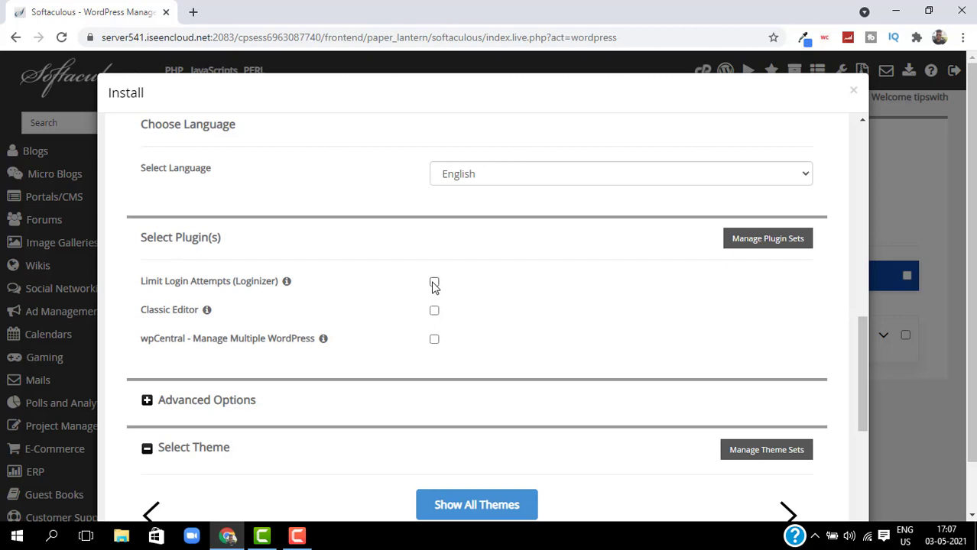
{"action": "scroll", "coordinate": [447, 290], "scroll_direction": "down", "scroll_amount": 5}
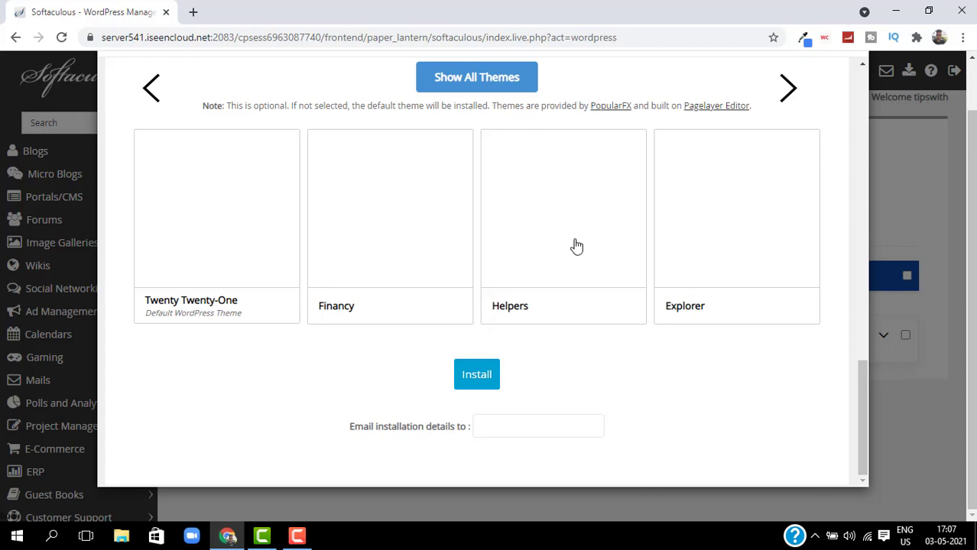
{"action": "left_click", "coordinate": [528, 424]}
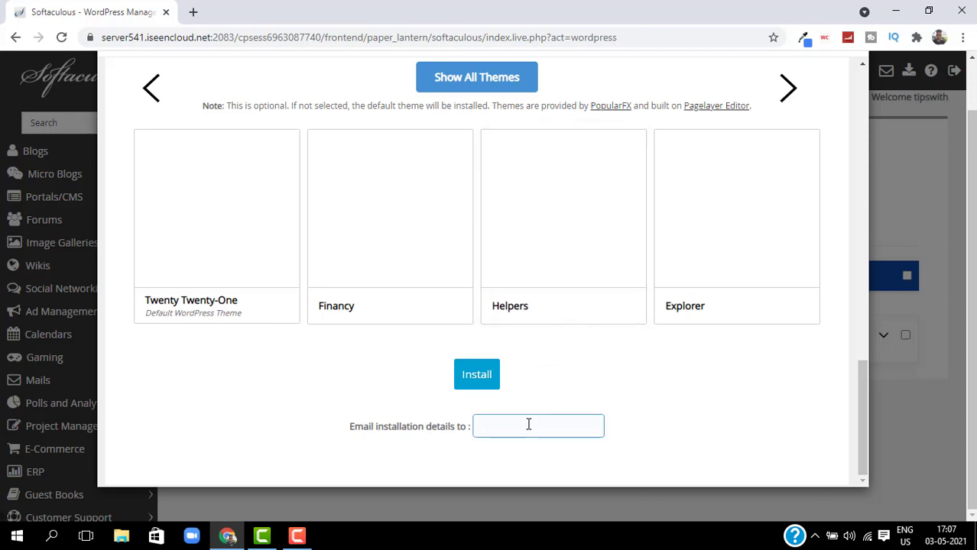
{"action": "type", "text": "atip"}
{"action": "key", "text": "BackSpace"}
{"action": "key", "text": "BackSpace"}
{"action": "key", "text": "BackSpace"}
{"action": "left_click", "coordinate": [479, 377]}
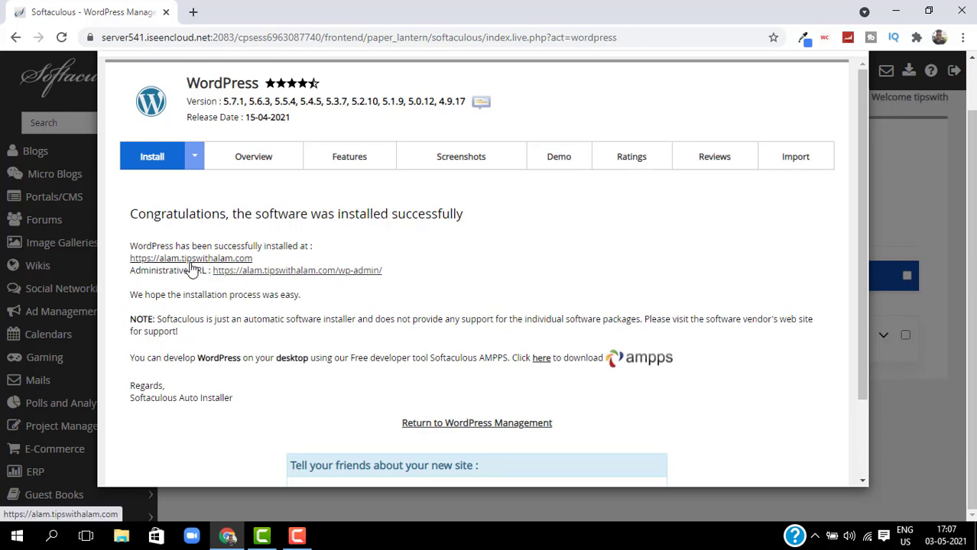
Confirm the new site and admin URL don't load yet, then open a blank tab.
{"action": "left_click", "coordinate": [267, 271]}
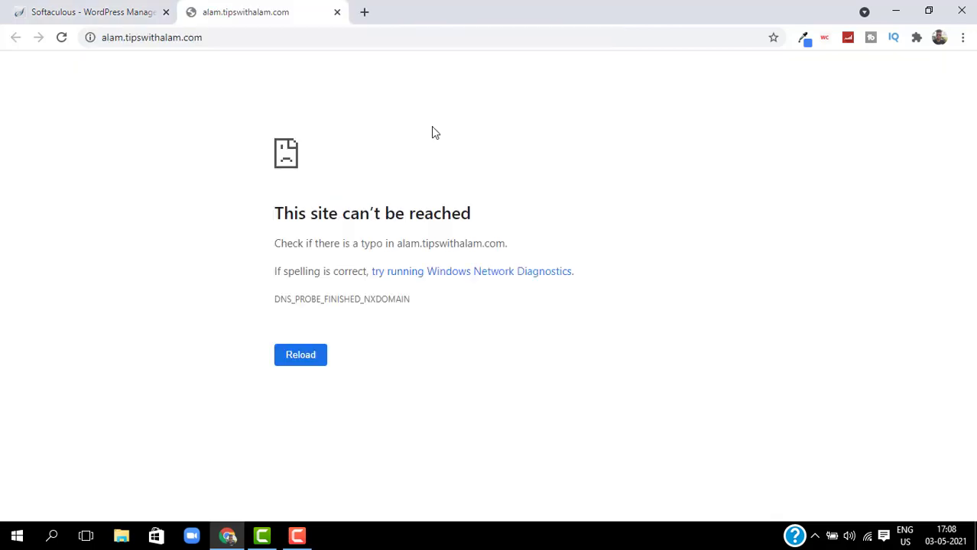
{"action": "left_click", "coordinate": [337, 13]}
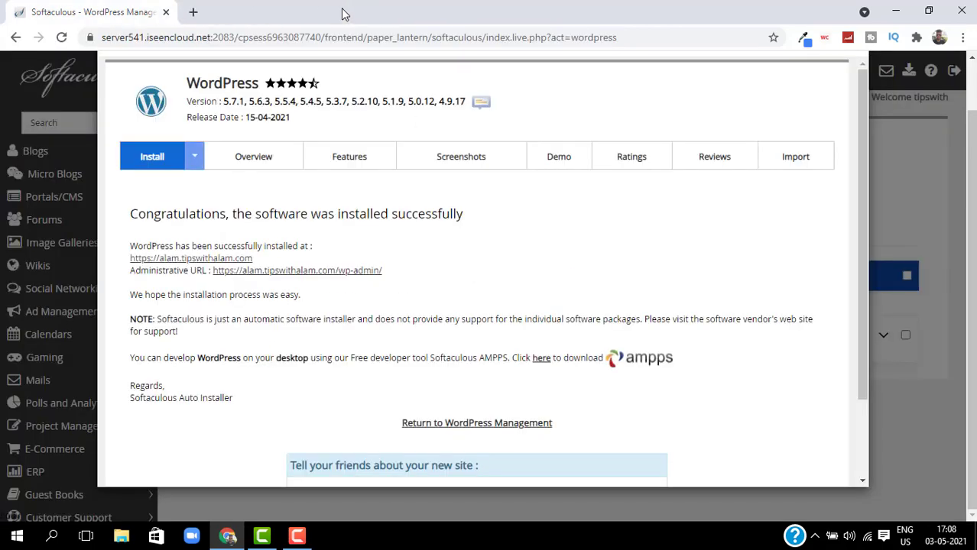
{"action": "left_click", "coordinate": [183, 259]}
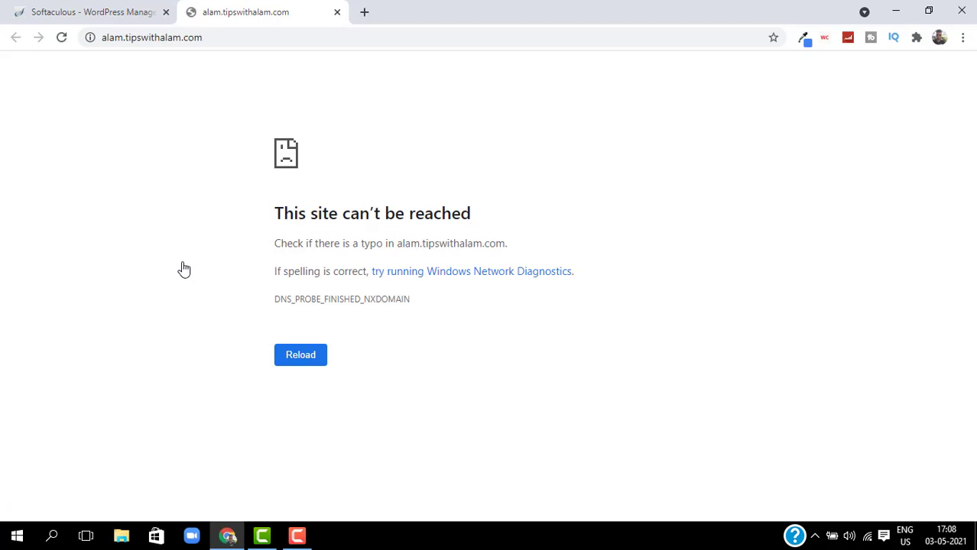
{"action": "left_click", "coordinate": [337, 13]}
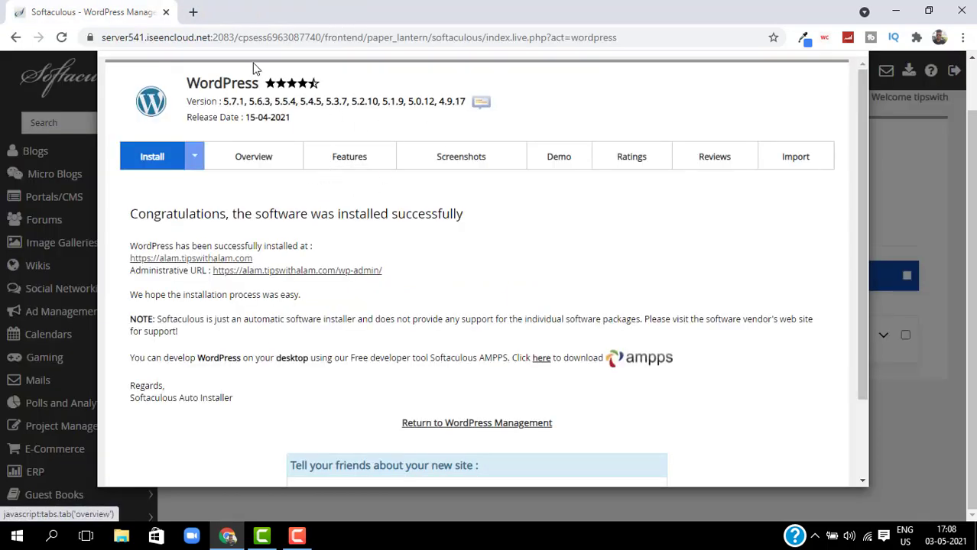
{"action": "left_click", "coordinate": [194, 13]}
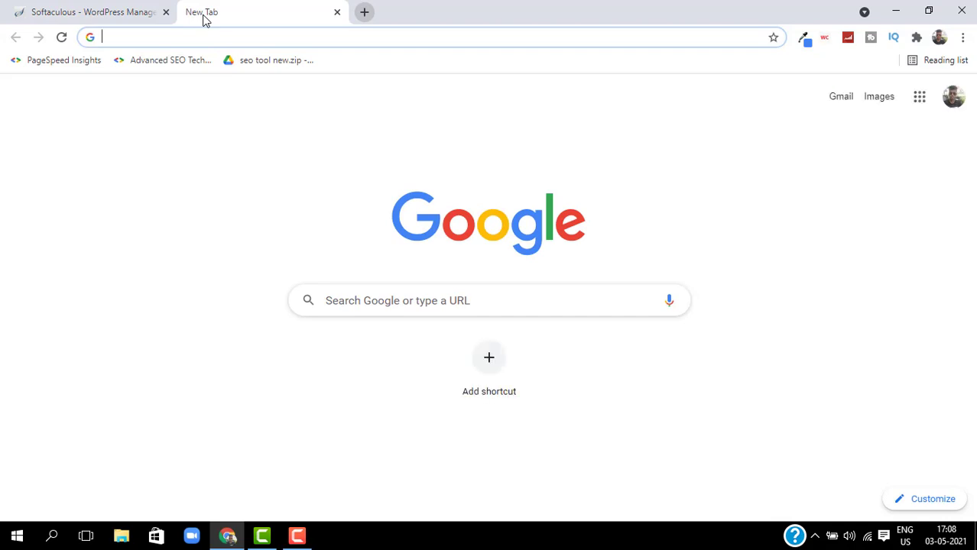
Log in at cloudflare.com and open the tipswithalam.com site dashboard.
{"action": "type", "text": "cloudflare.com"}
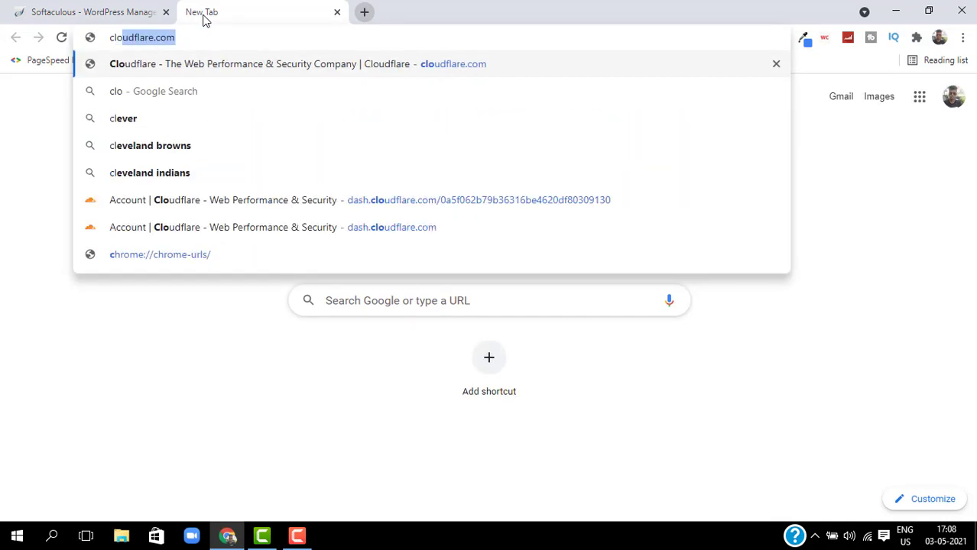
{"action": "key", "text": "Return"}
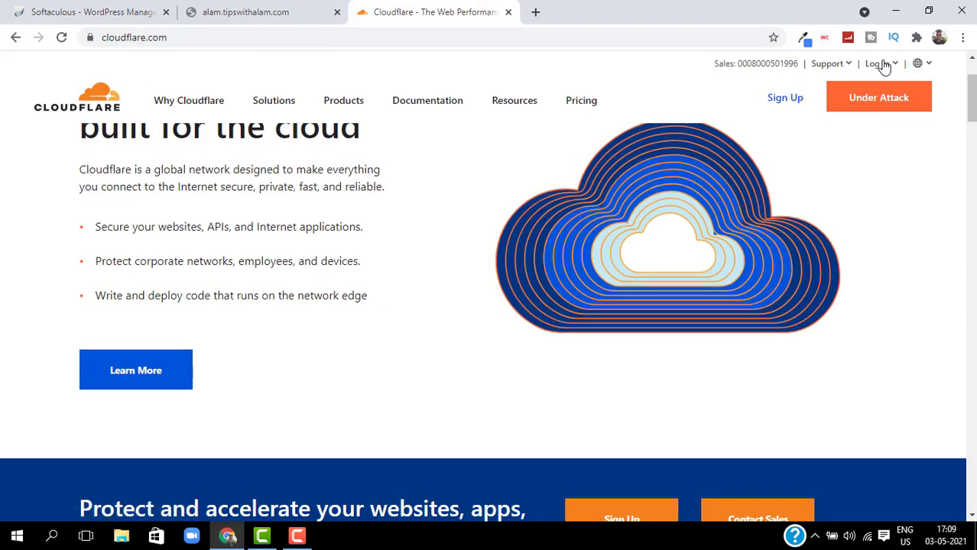
{"action": "left_click", "coordinate": [884, 66]}
{"action": "left_click", "coordinate": [879, 66]}
{"action": "left_click", "coordinate": [876, 67]}
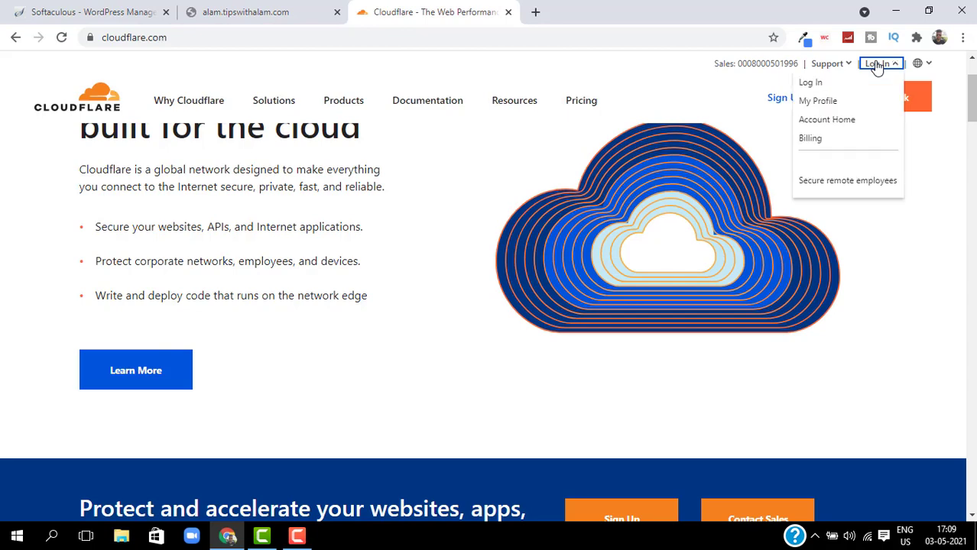
{"action": "left_click", "coordinate": [812, 86]}
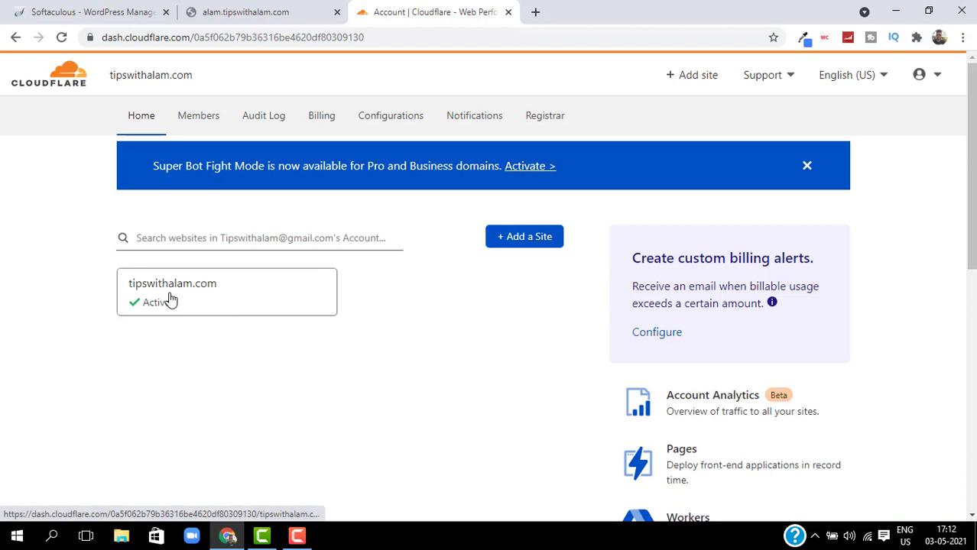
{"action": "left_click", "coordinate": [55, 87]}
{"action": "left_click", "coordinate": [261, 304]}
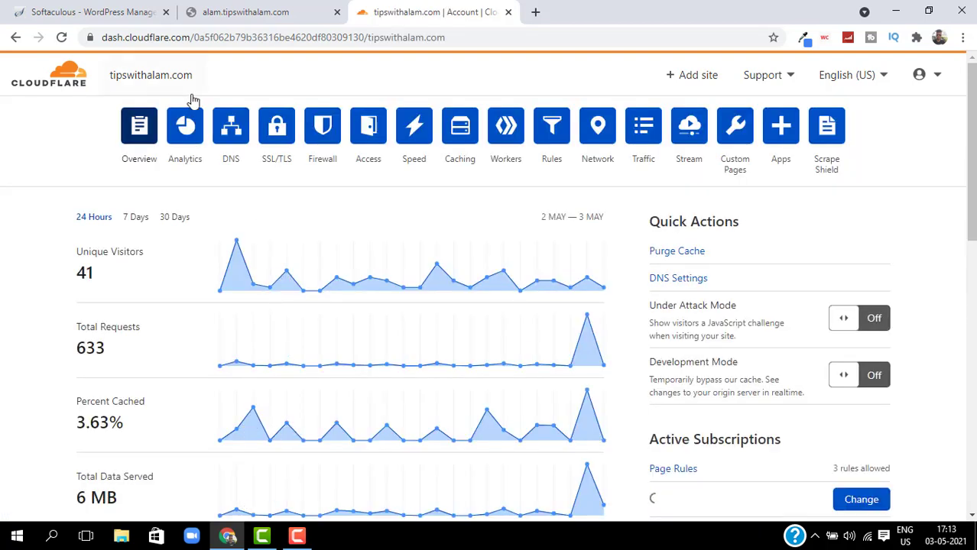
Copy the root A record's IP 148.251.153.114 from DNS and start a new record.
{"action": "left_click", "coordinate": [231, 130]}
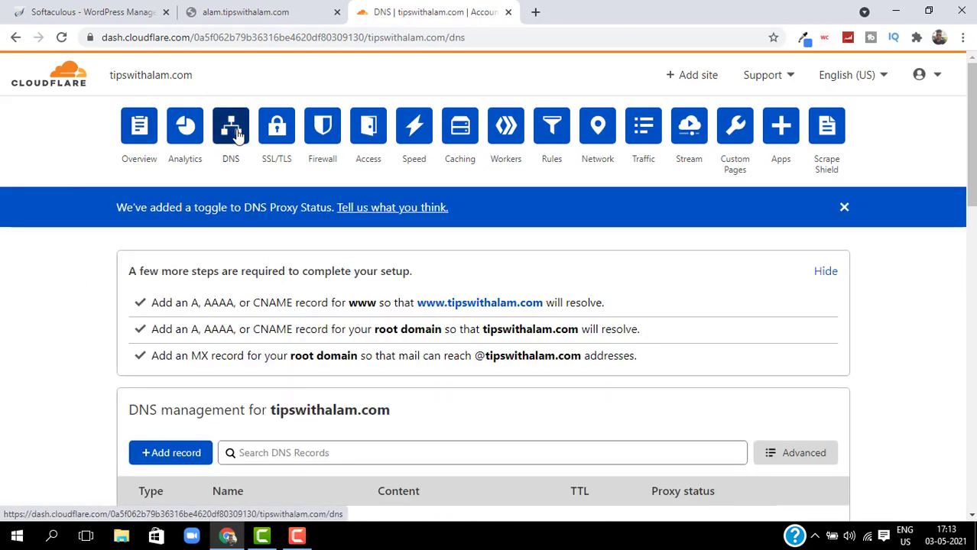
{"action": "scroll", "coordinate": [388, 301], "scroll_direction": "down", "scroll_amount": 2}
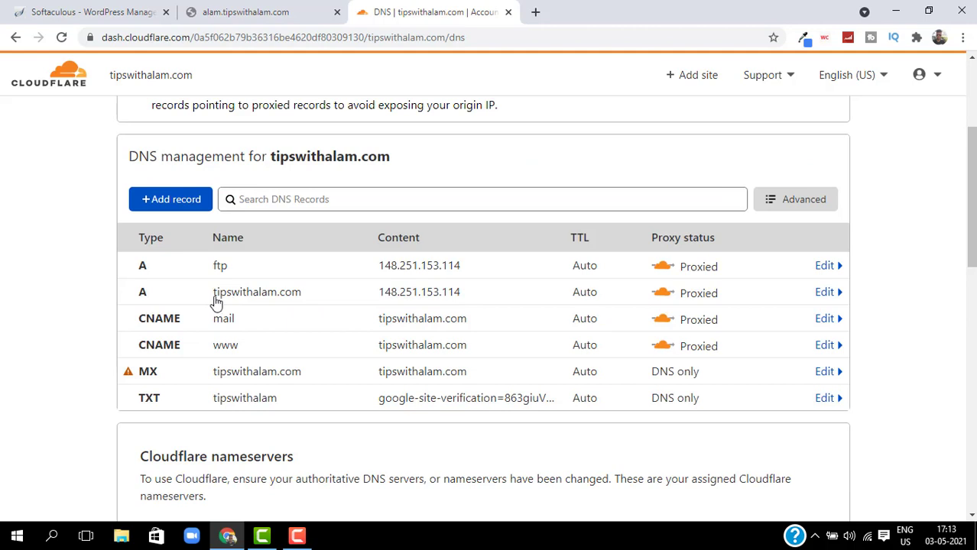
{"action": "left_click_drag", "start_coordinate": [377, 298], "coordinate": [478, 298]}
{"action": "right_click", "coordinate": [447, 298]}
{"action": "left_click", "coordinate": [471, 308]}
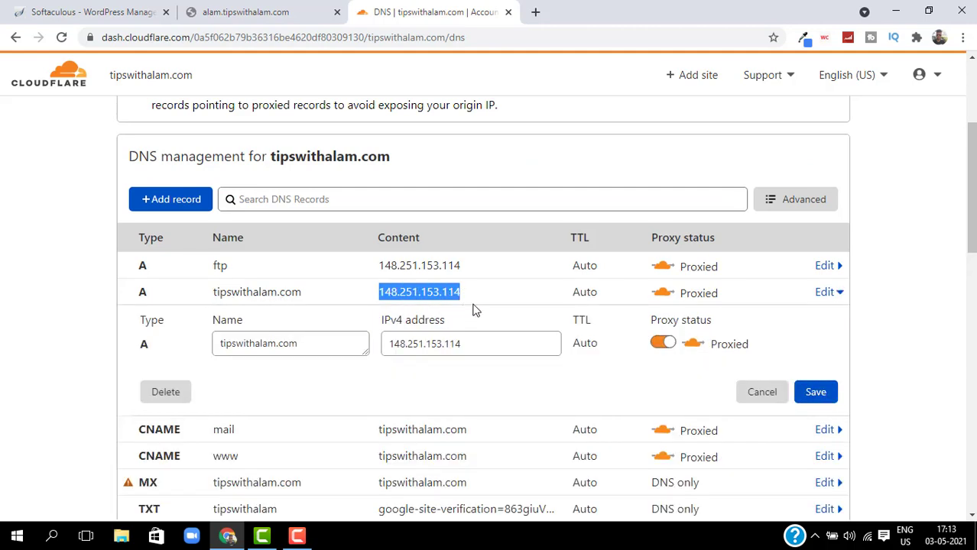
{"action": "left_click", "coordinate": [155, 211]}
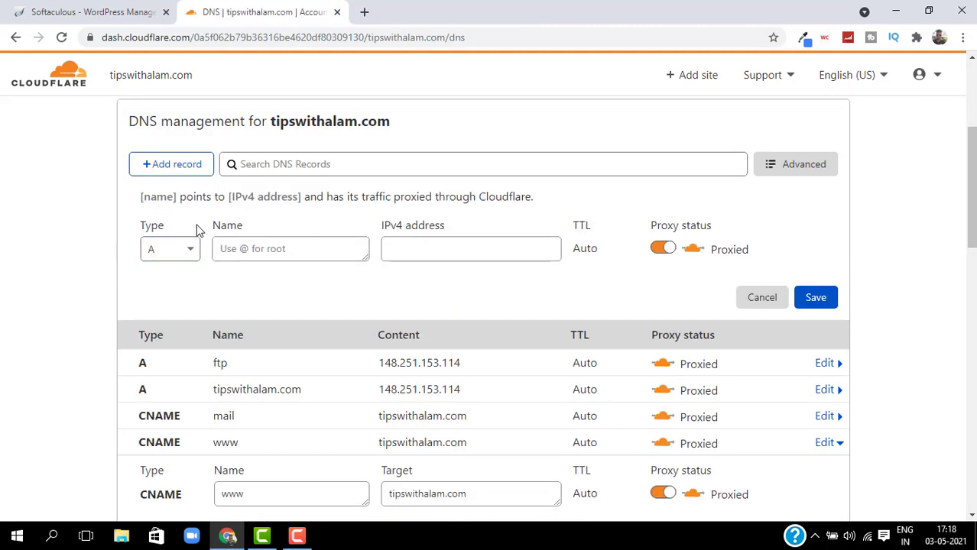
Save A record alam → 148.251.153.114, DNS only, TTL 2 min.
{"action": "left_click", "coordinate": [262, 250]}
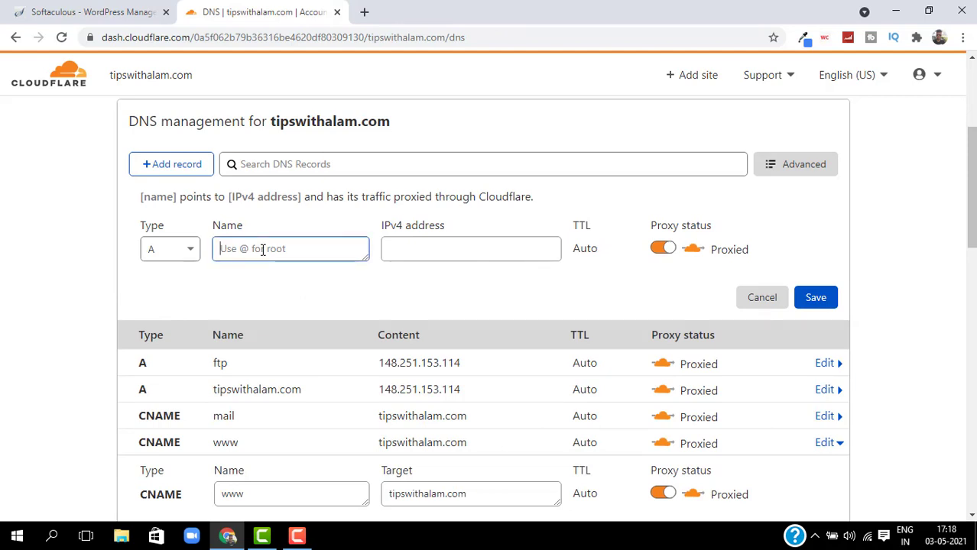
{"action": "type", "text": "alam"}
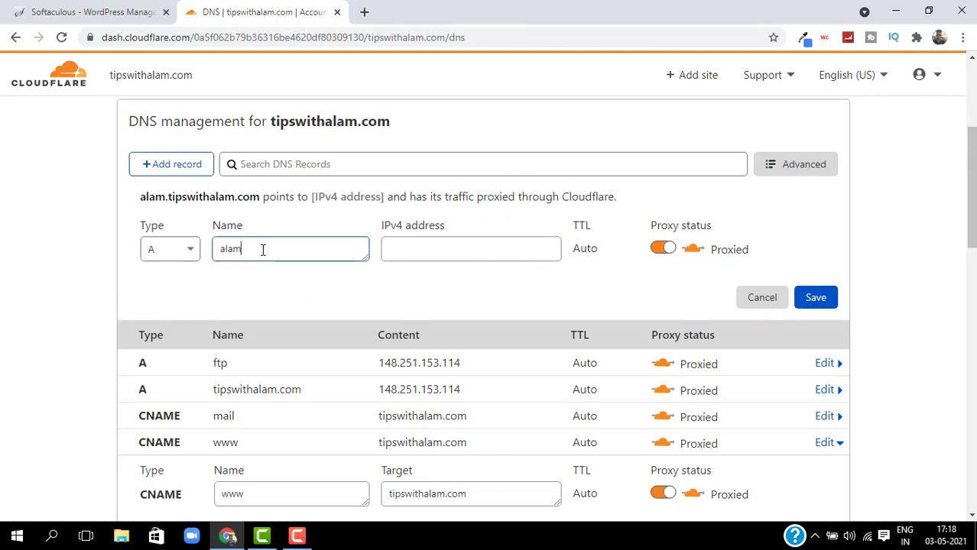
{"action": "key", "text": "Tab"}
{"action": "key", "text": "ctrl+v"}
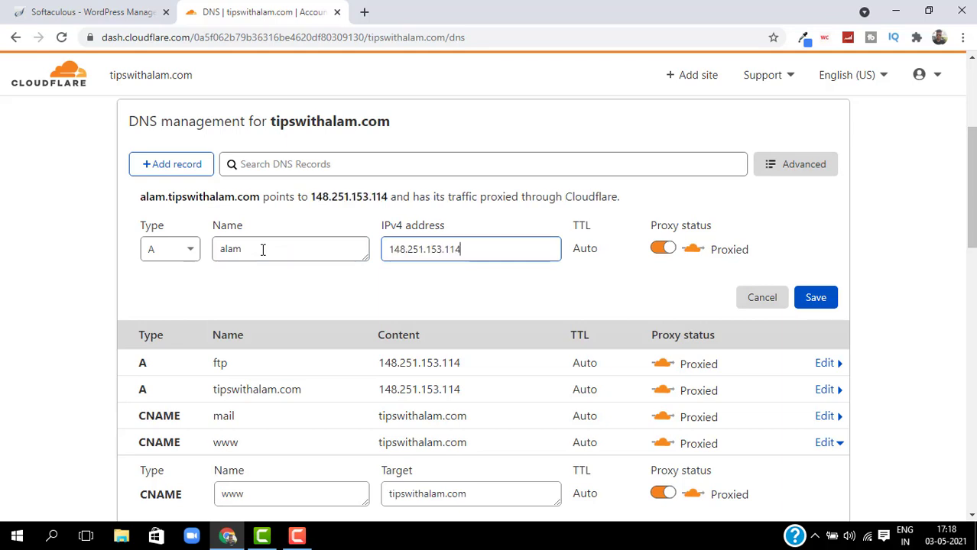
{"action": "left_click", "coordinate": [659, 254]}
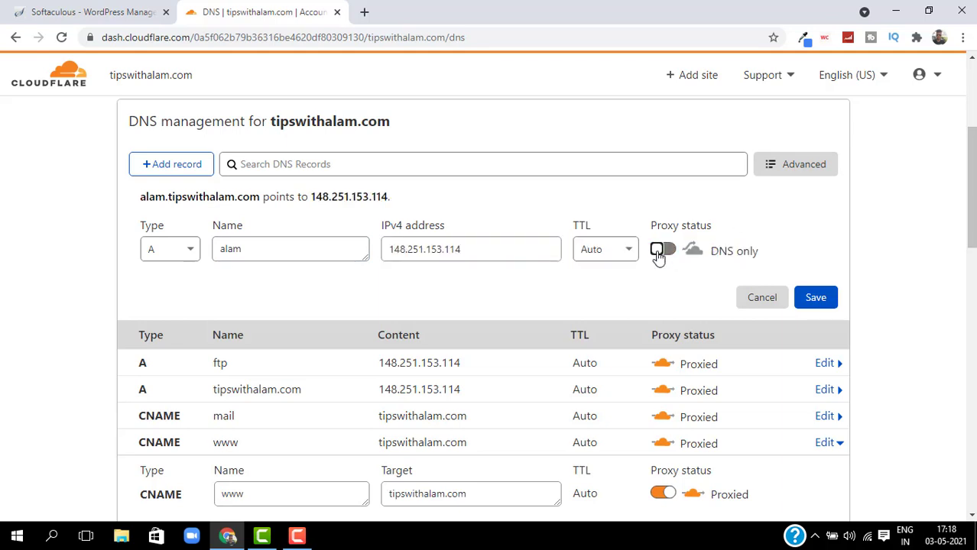
{"action": "left_click", "coordinate": [611, 255]}
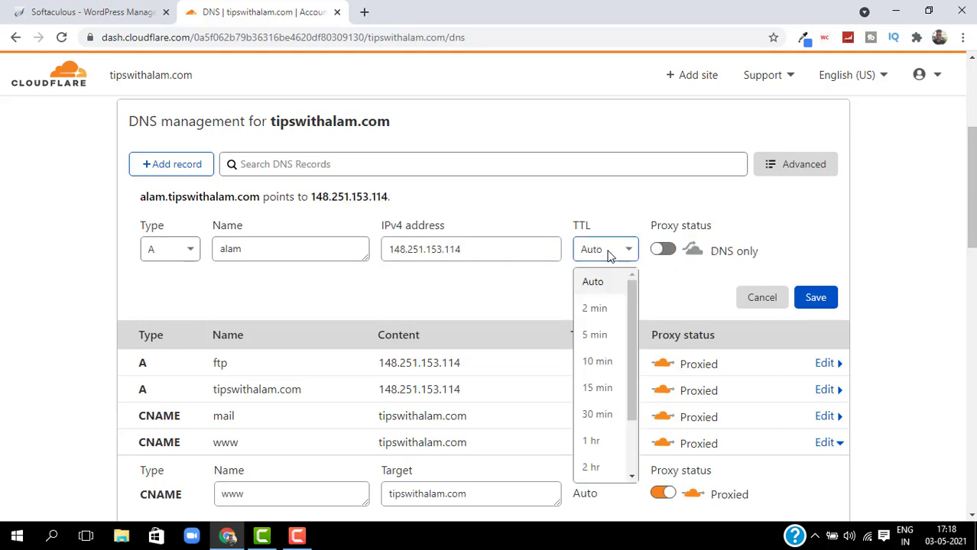
{"action": "left_click", "coordinate": [601, 308]}
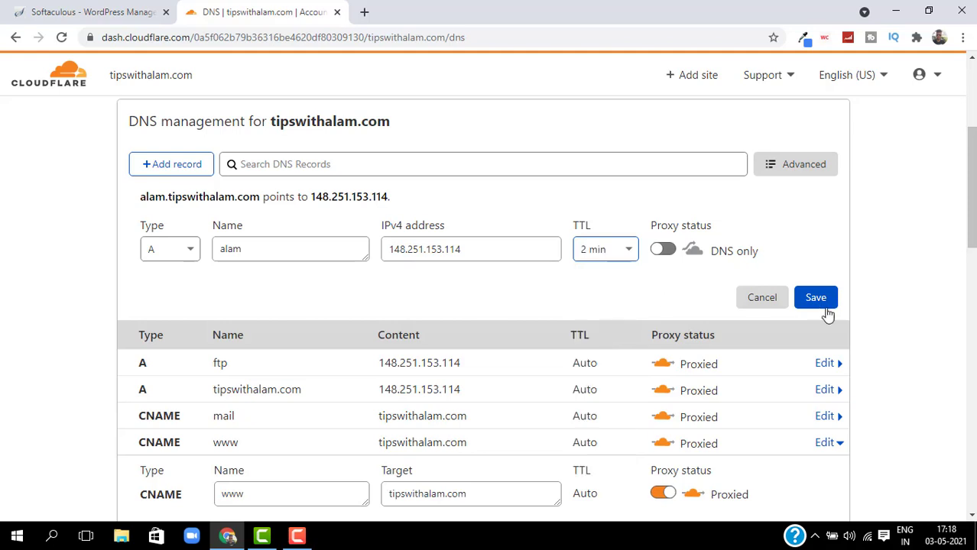
{"action": "left_click", "coordinate": [828, 306]}
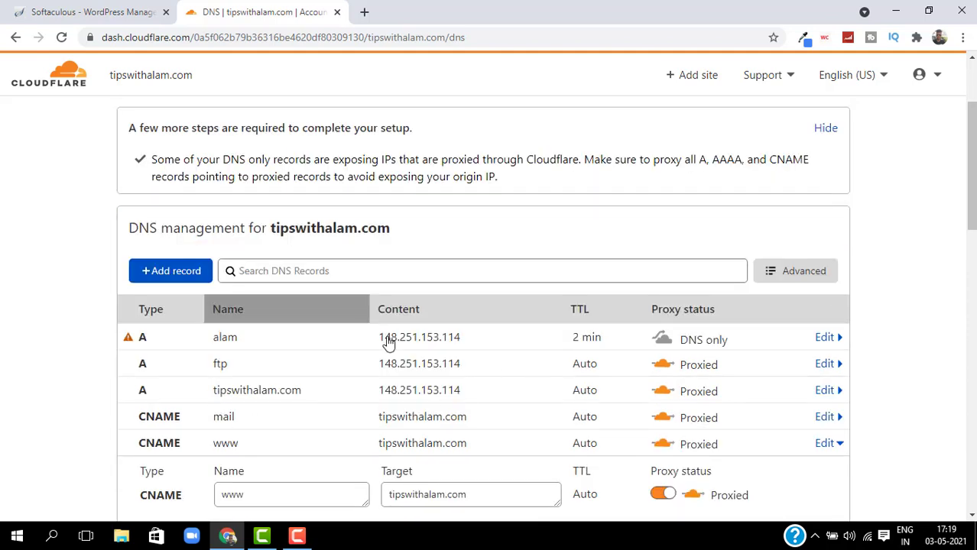
{"action": "scroll", "coordinate": [389, 340], "scroll_direction": "up", "scroll_amount": 2}
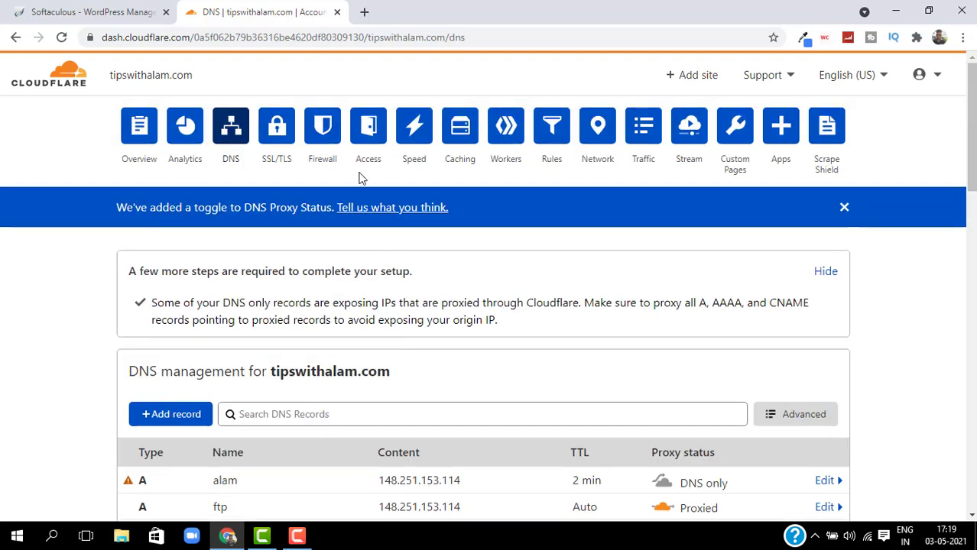
Load alam.tipswithalam.com in a new tab to confirm the WordPress site appears.
{"action": "left_click", "coordinate": [364, 12]}
{"action": "type", "text": "alam"}
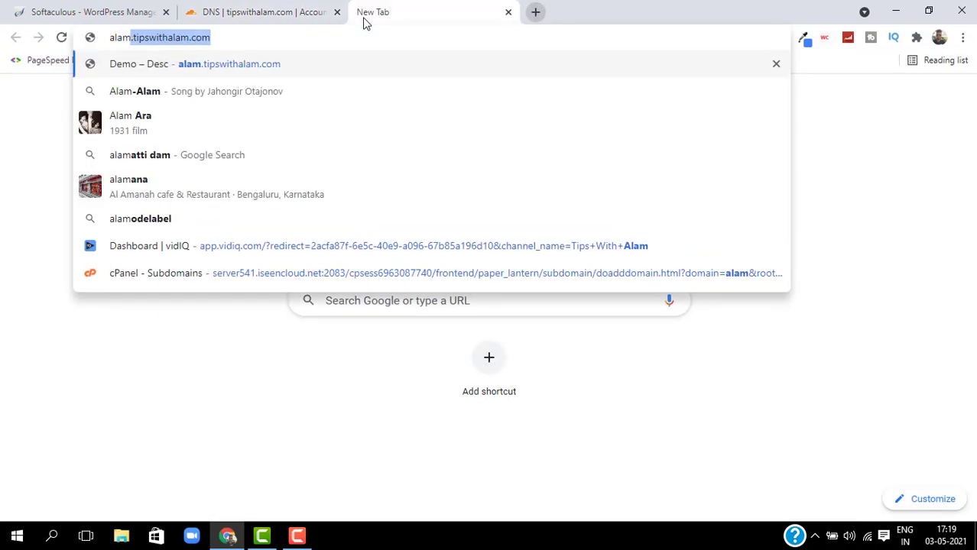
{"action": "key", "text": "Right"}
{"action": "key", "text": "Return"}
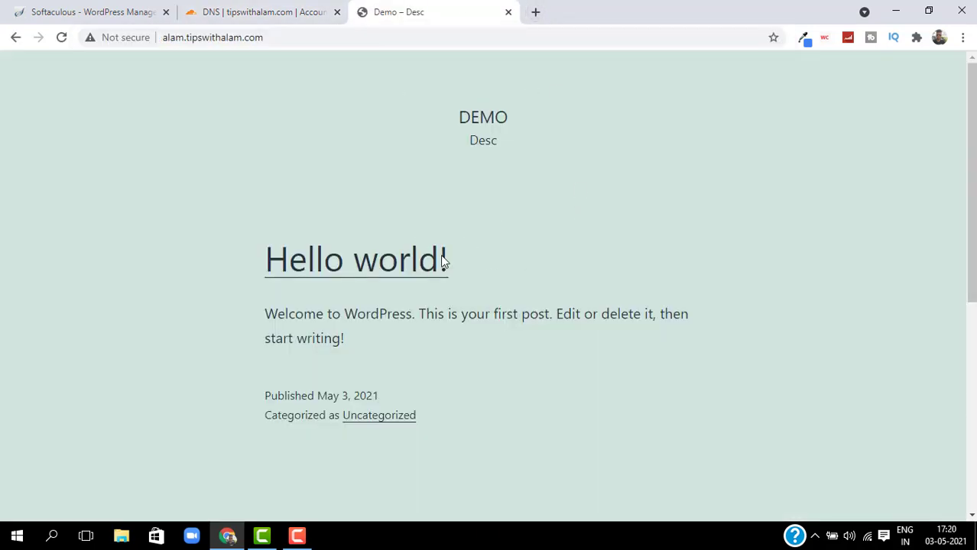
Go to alam.tipswithalam.com/wp-admin and expand the certificate warning's Advanced details.
{"action": "left_click", "coordinate": [357, 39]}
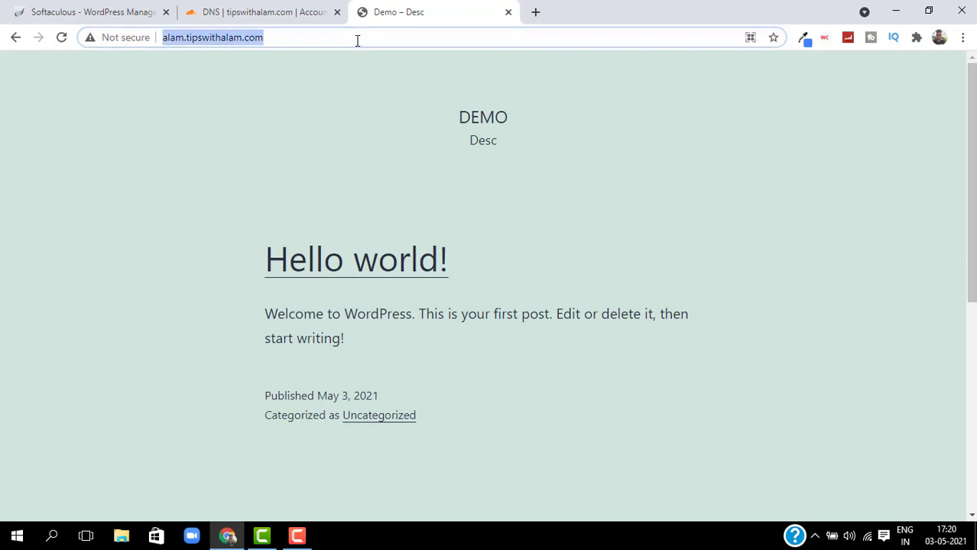
{"action": "type", "text": "/"}
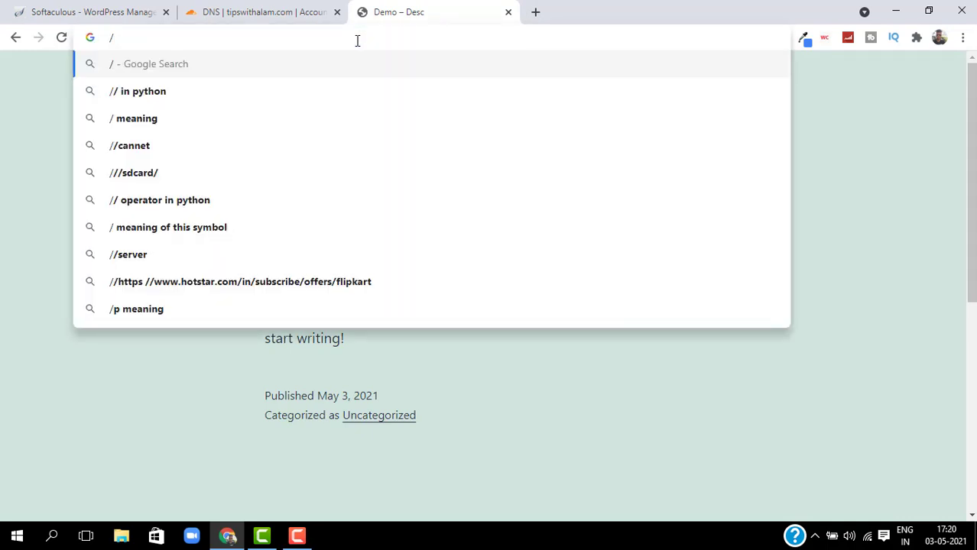
{"action": "key", "text": "BackSpace"}
{"action": "type", "text": "alam."}
{"action": "key", "text": "Right"}
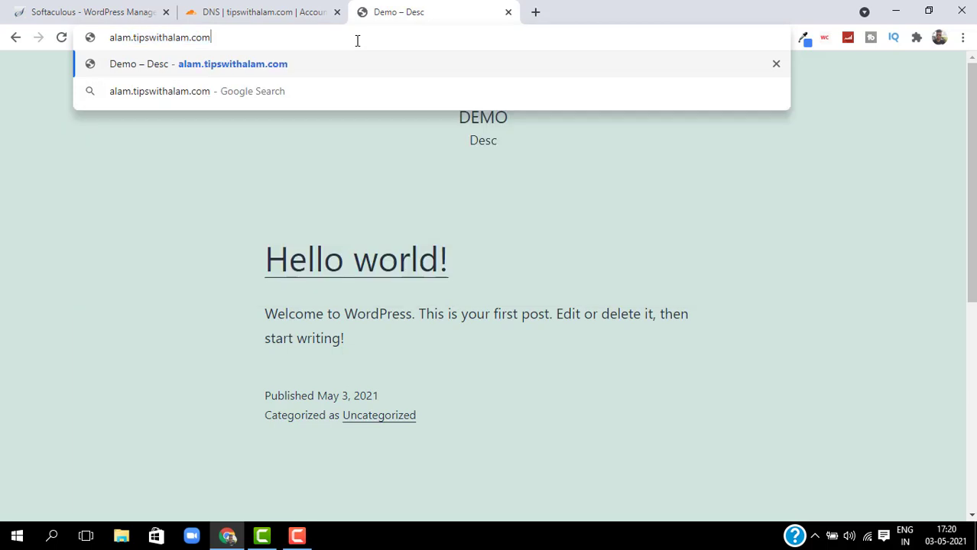
{"action": "type", "text": "/wp-adm"}
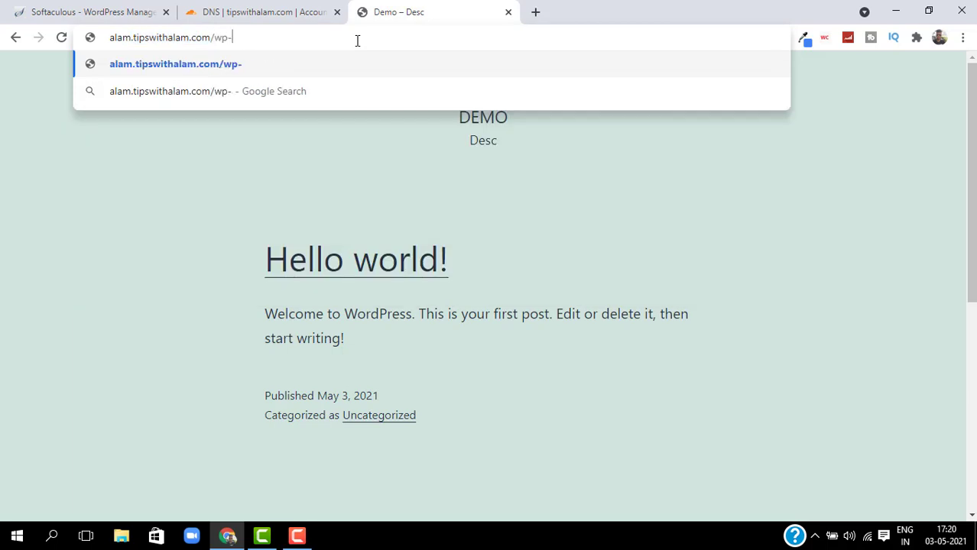
{"action": "type", "text": "in"}
{"action": "key", "text": "Return"}
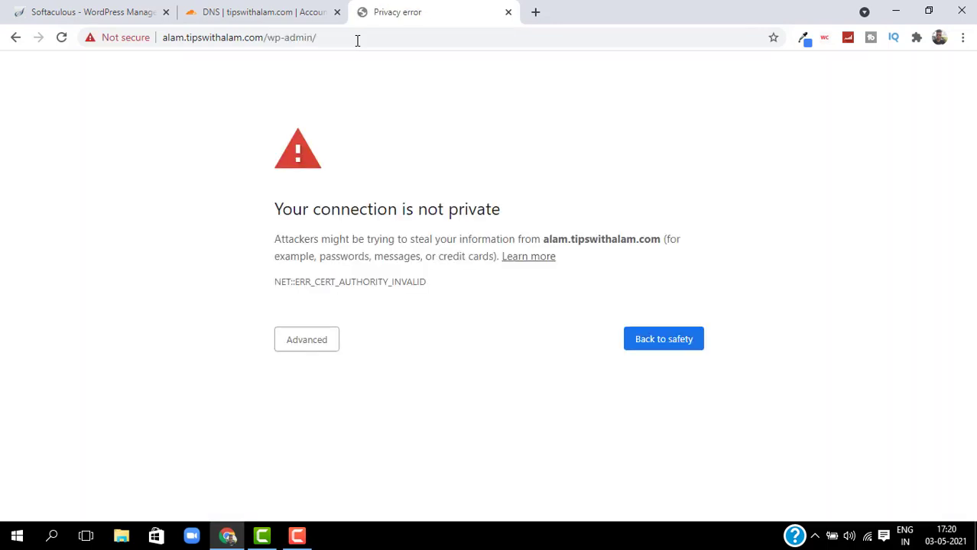
{"action": "left_click", "coordinate": [280, 345]}
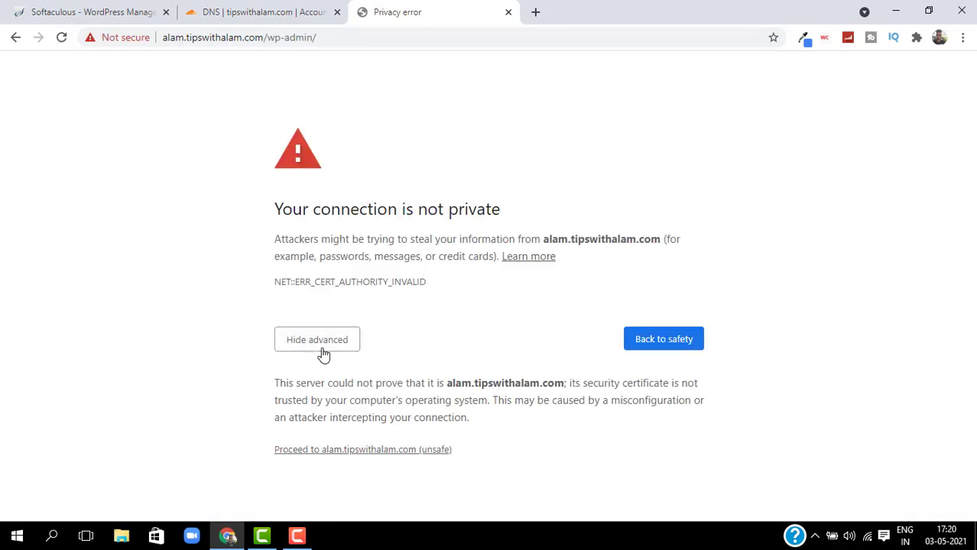
Proceed past the certificate warning, then scroll up the cPanel main page through its tool sections.
{"action": "left_click", "coordinate": [405, 450]}
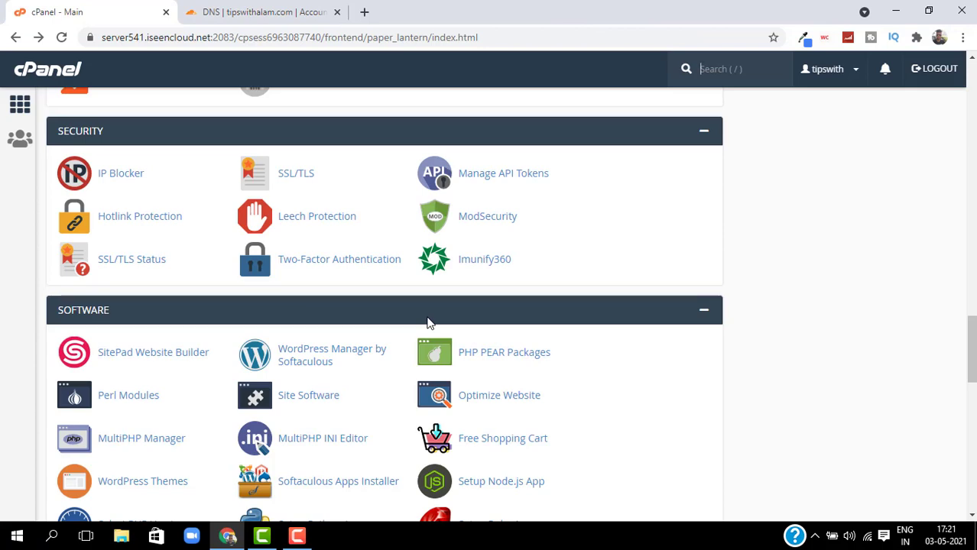
{"action": "scroll", "coordinate": [370, 279], "scroll_direction": "up", "scroll_amount": 15}
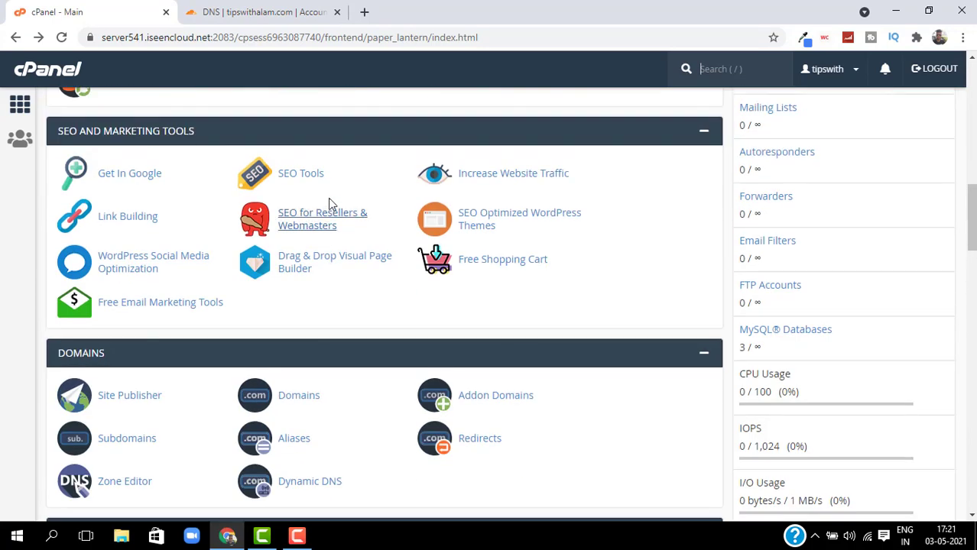
{"action": "scroll", "coordinate": [334, 197], "scroll_direction": "up", "scroll_amount": 3}
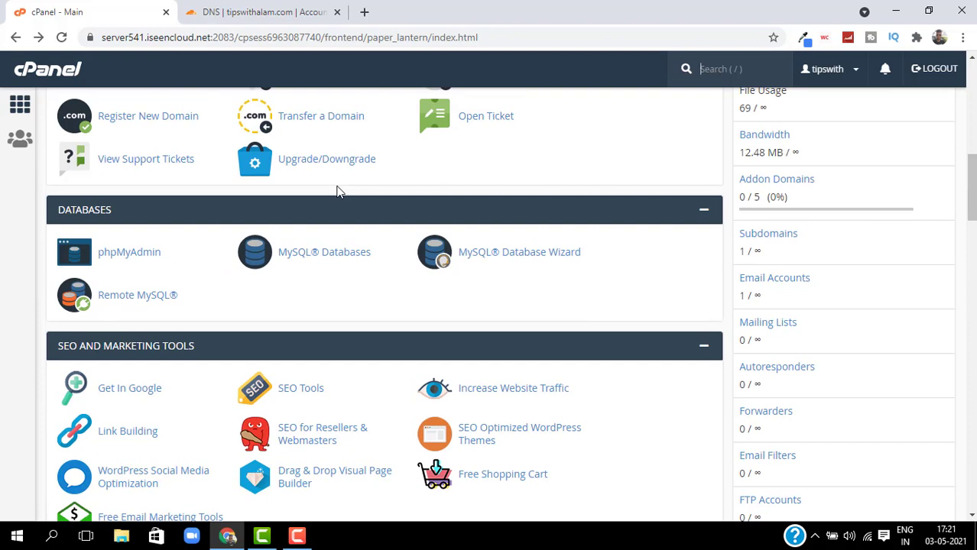